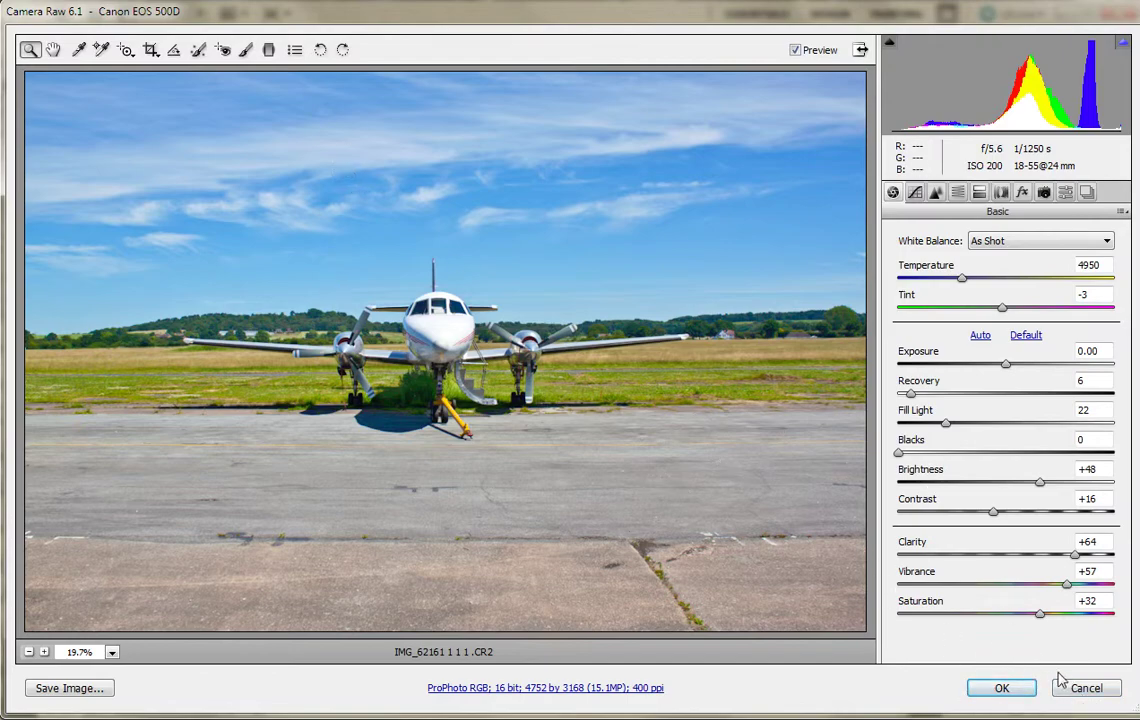
Close Camera Raw to return to plane.psd, where IMG_6216 is the only visible layer
left_click(1085, 688)
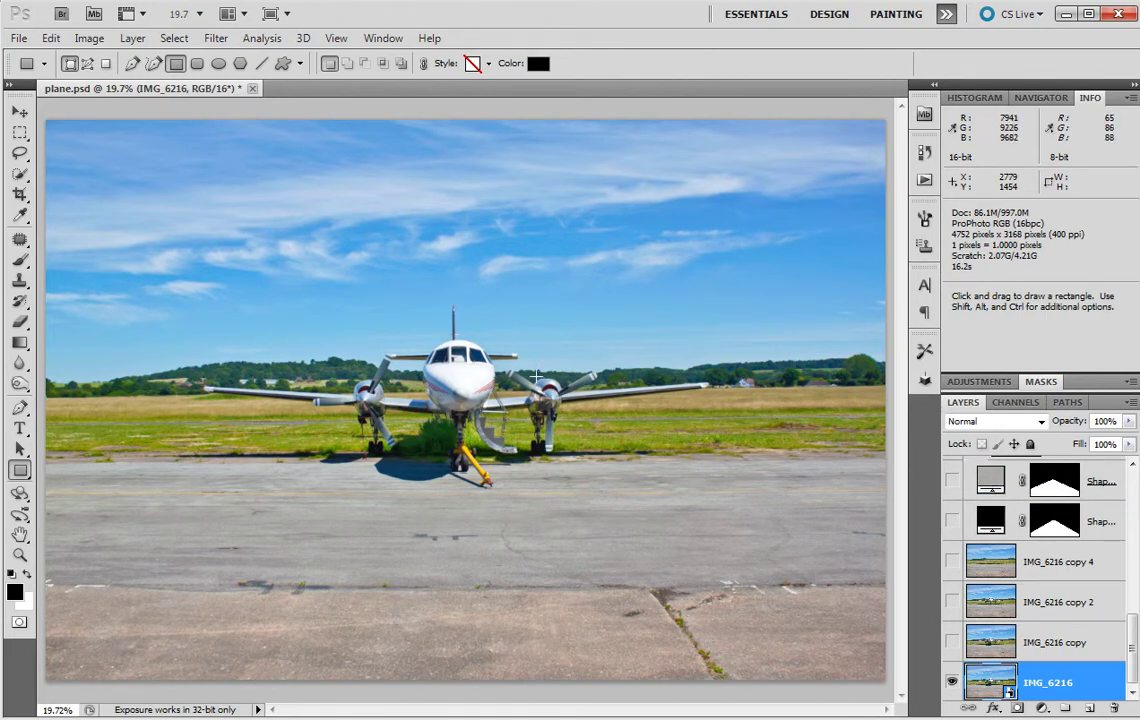
scroll(450, 460, "up", 3)
scroll(455, 455, "up", 10)
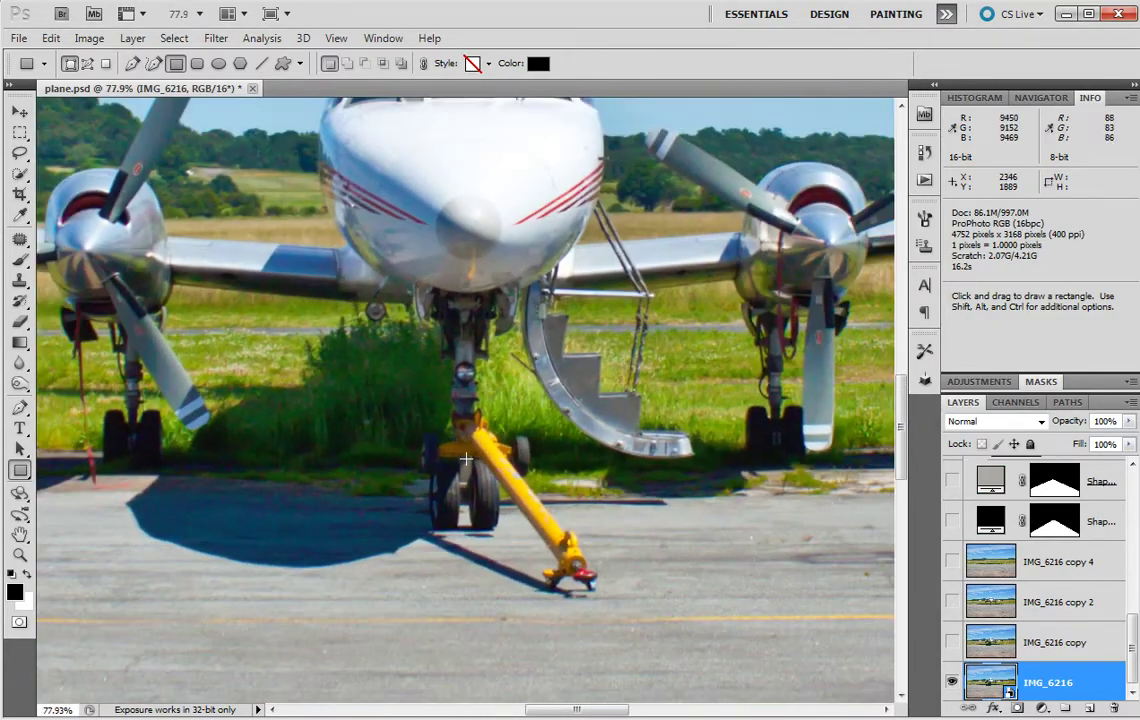
scroll(466, 458, "down", 5)
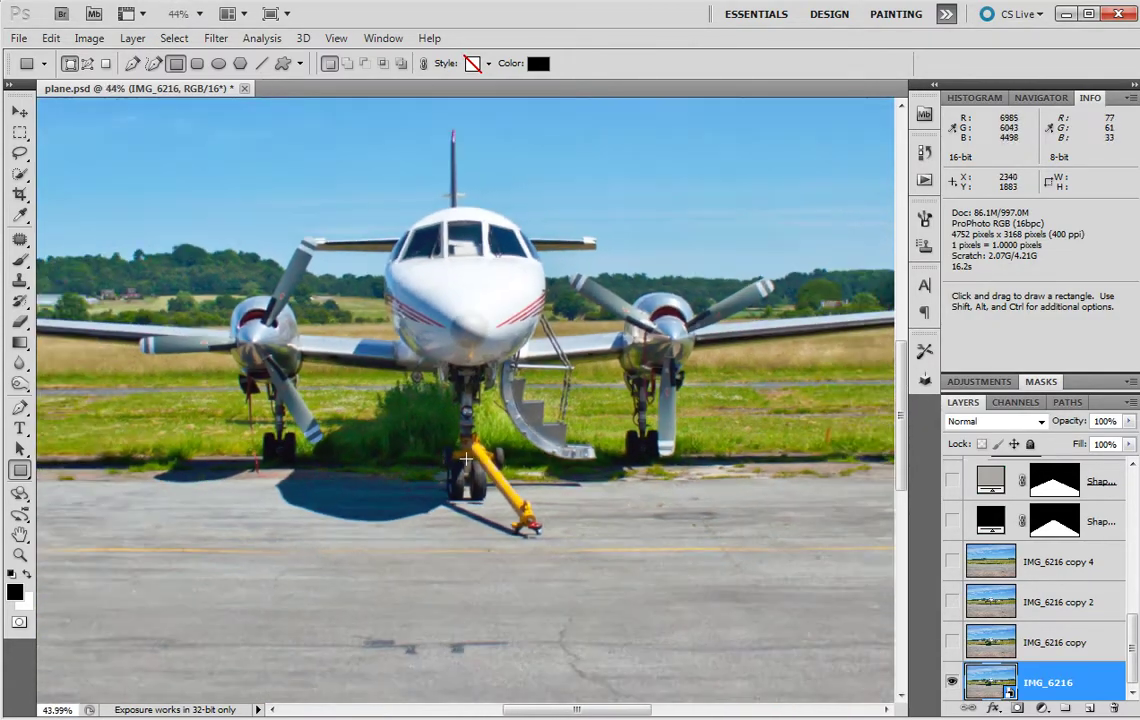
scroll(466, 458, "down", 2)
scroll(466, 458, "up", 4)
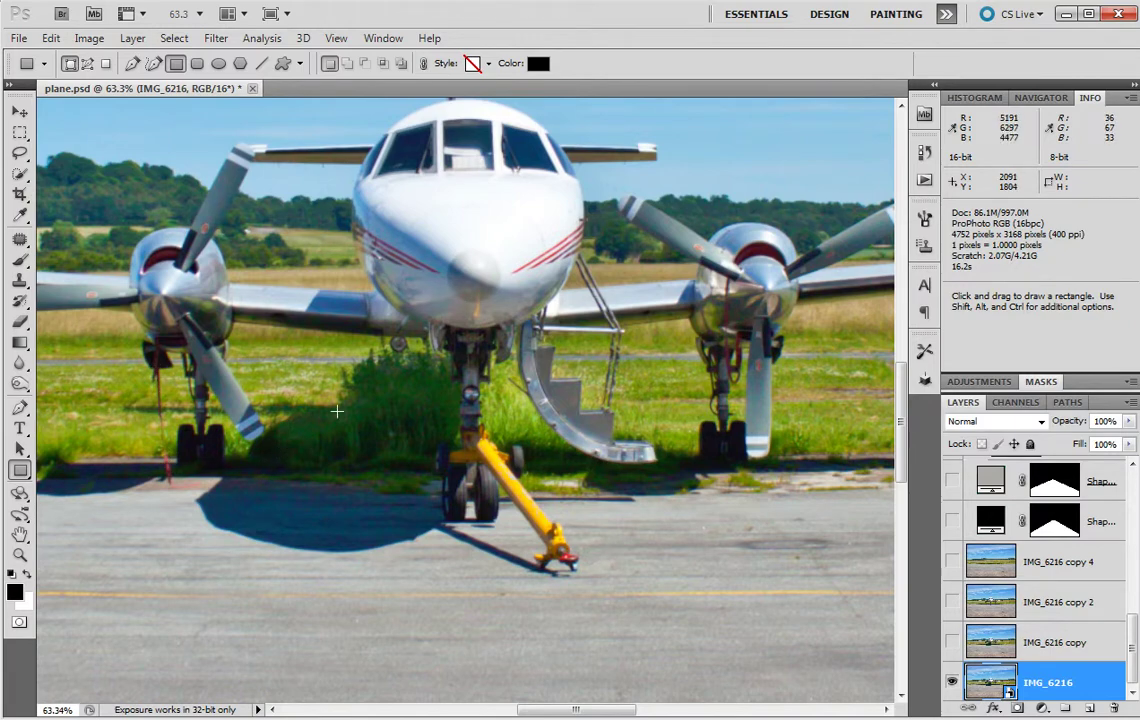
scroll(502, 455, "down", 5)
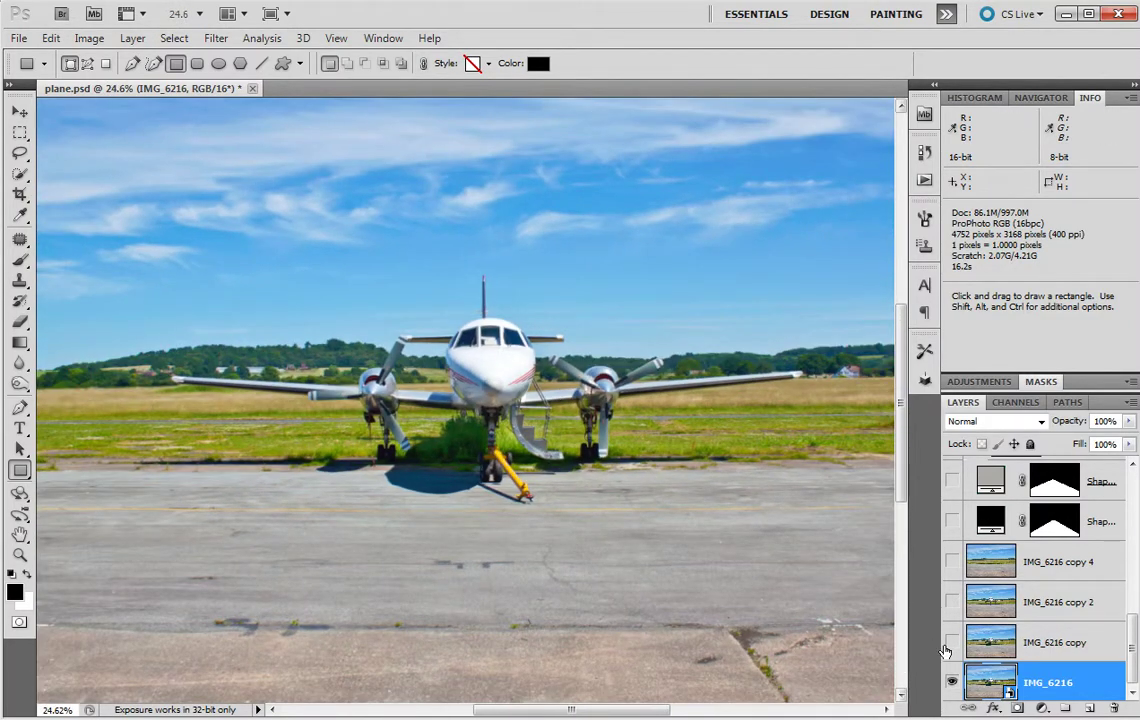
Show IMG_6216 copy and copy 2, hide the original IMG_6216, and inspect the plane up close
left_click(951, 641)
left_click(951, 681)
left_click(951, 601)
scroll(485, 476, "up", 6)
scroll(571, 451, "down", 5)
scroll(347, 388, "up", 5)
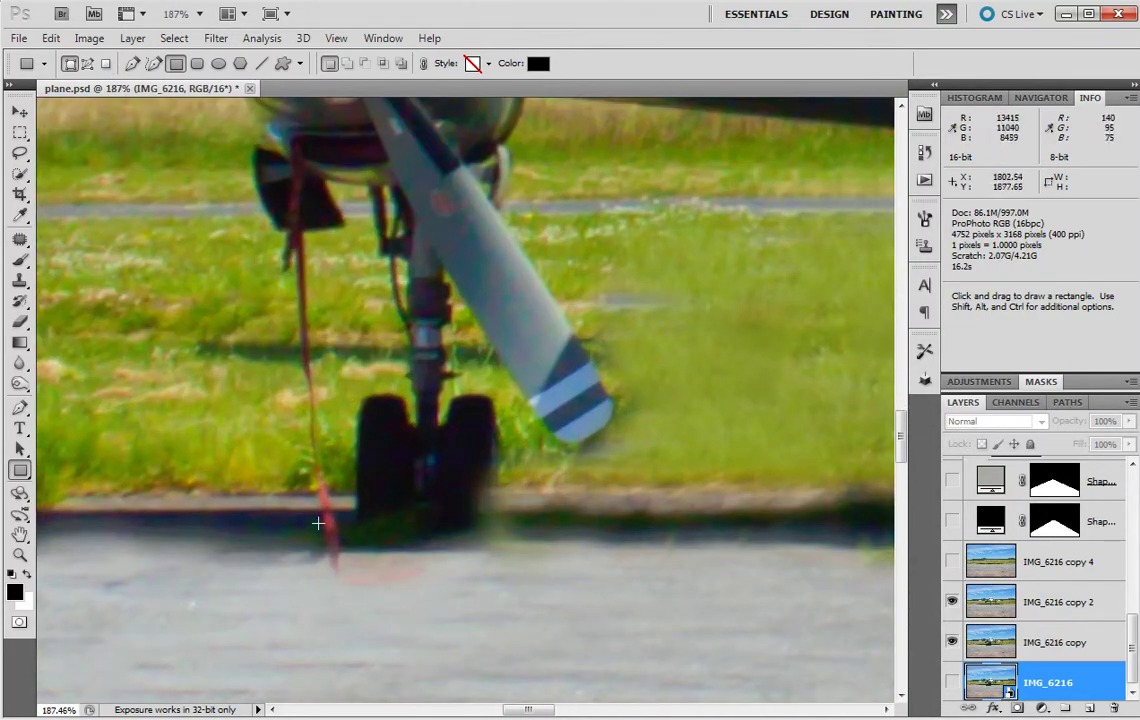
scroll(322, 477, "down", 7)
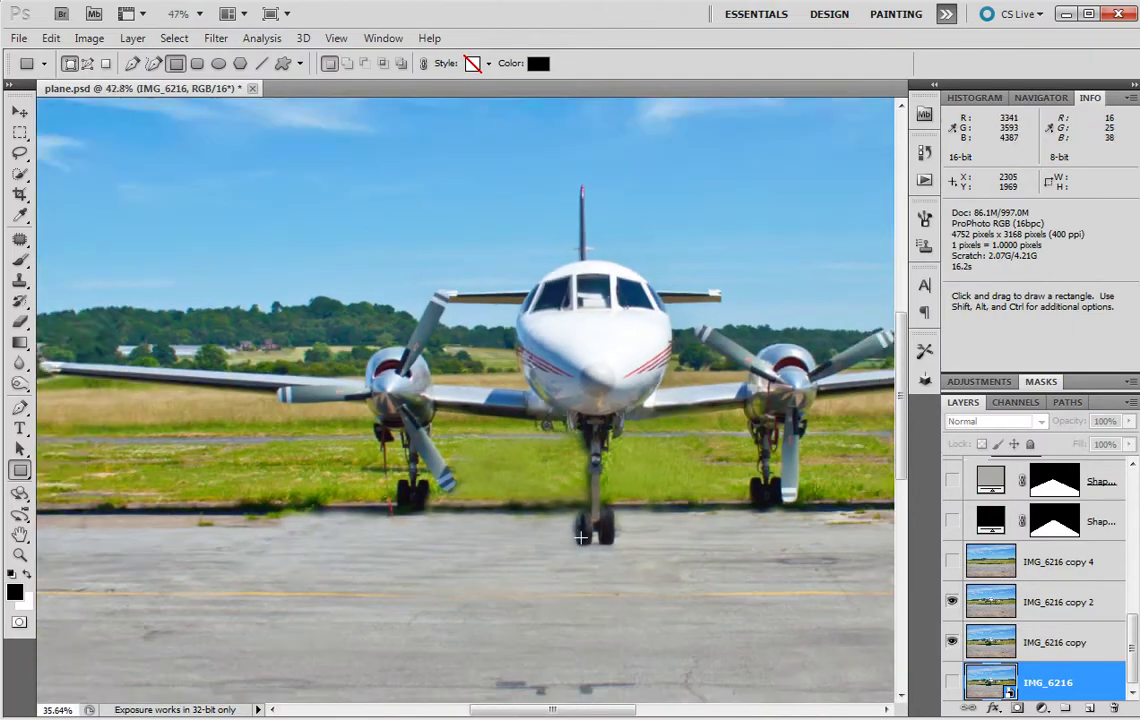
scroll(582, 537, "down", 2)
scroll(409, 415, "up", 3)
scroll(409, 415, "up", 1)
scroll(467, 455, "down", 1)
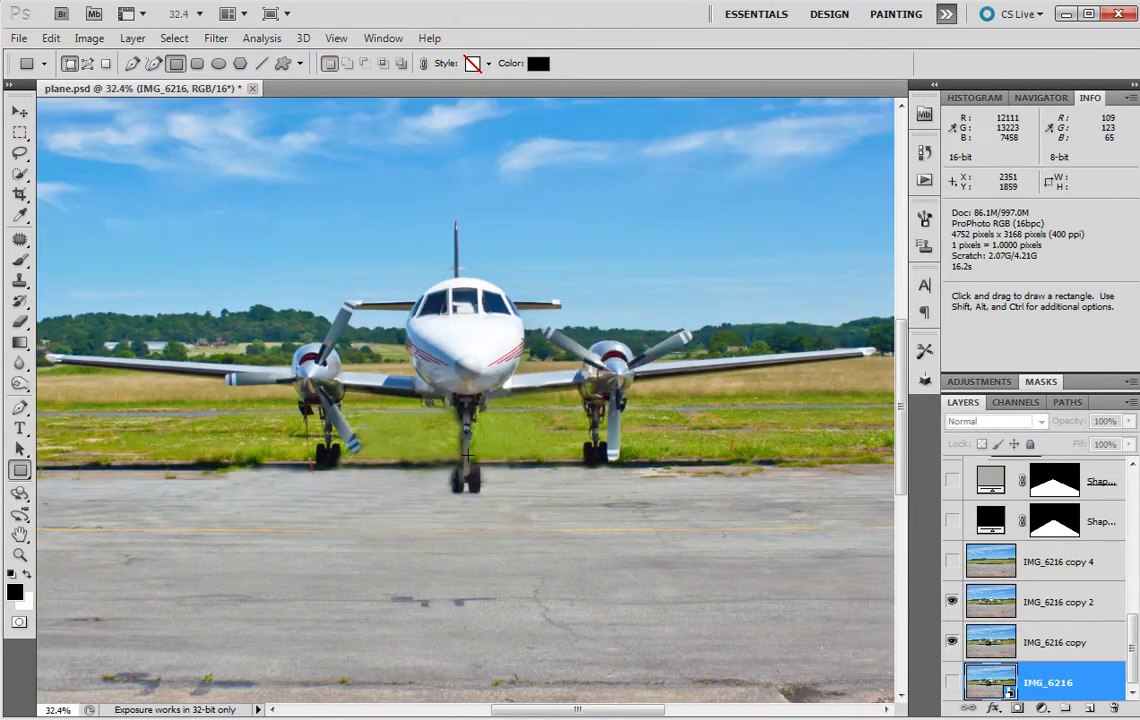
scroll(467, 455, "up", 2)
scroll(467, 455, "down", 1)
scroll(413, 440, "up", 1)
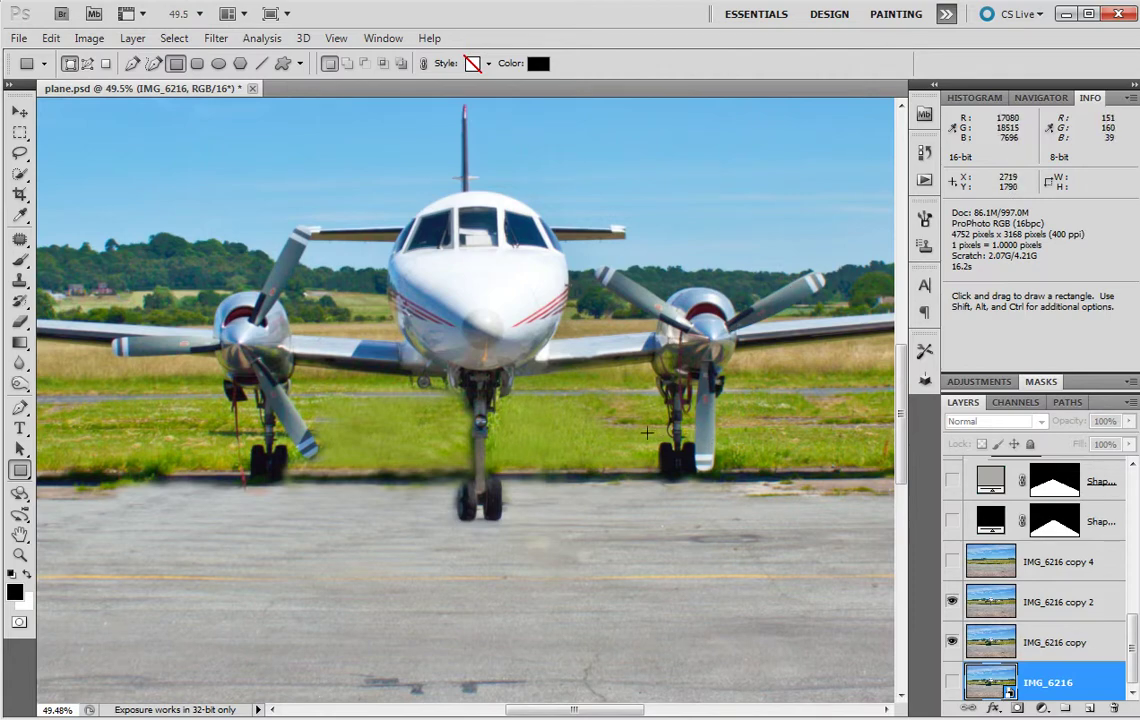
scroll(646, 432, "down", 3)
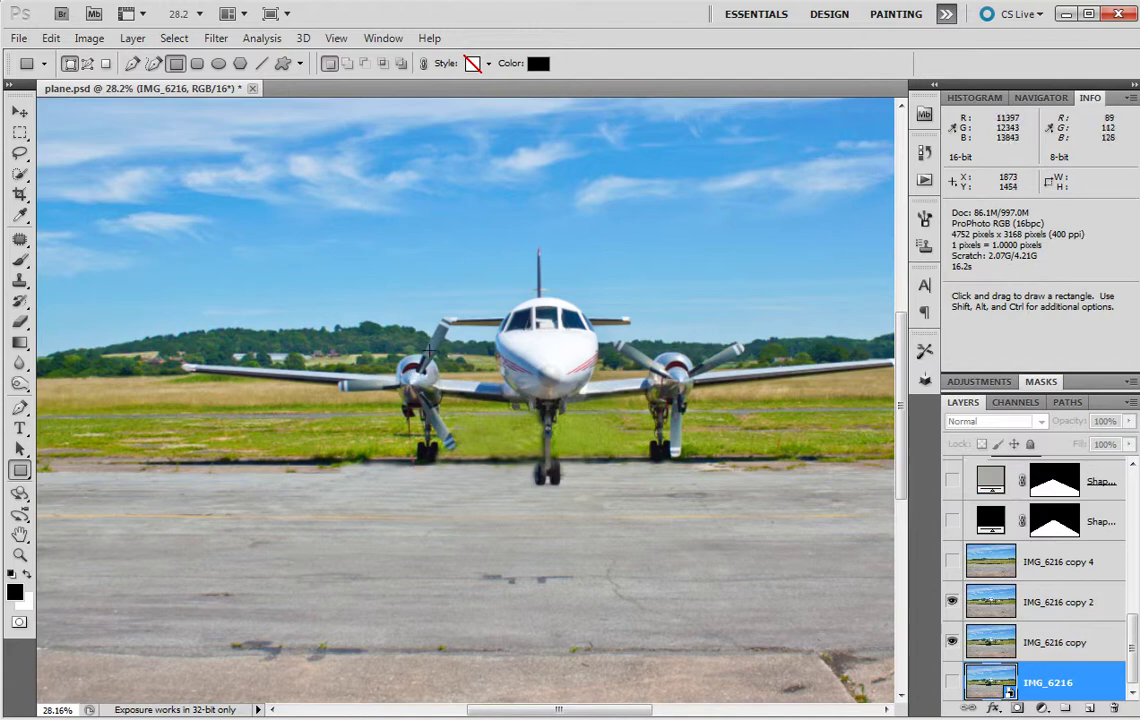
scroll(633, 468, "down", 2)
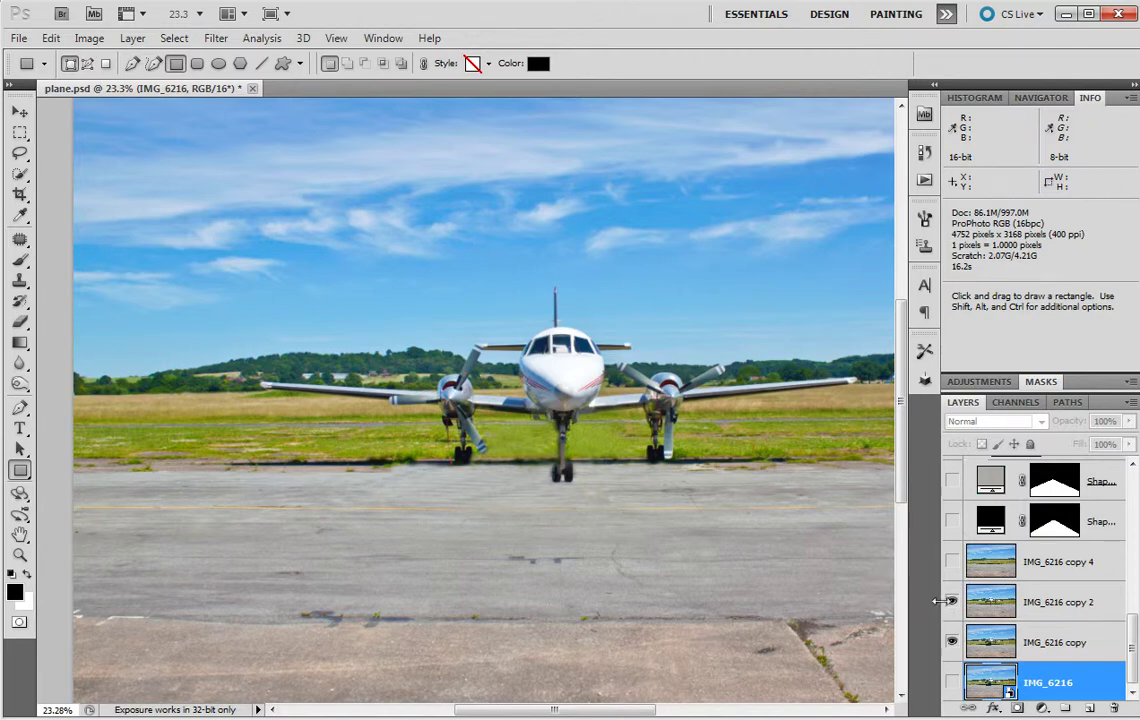
Duplicate IMG_6216 copy 2 into copy 3 and hide copy 2 so only the duplicate shows
left_click(952, 561)
left_click(952, 601)
left_click(952, 641)
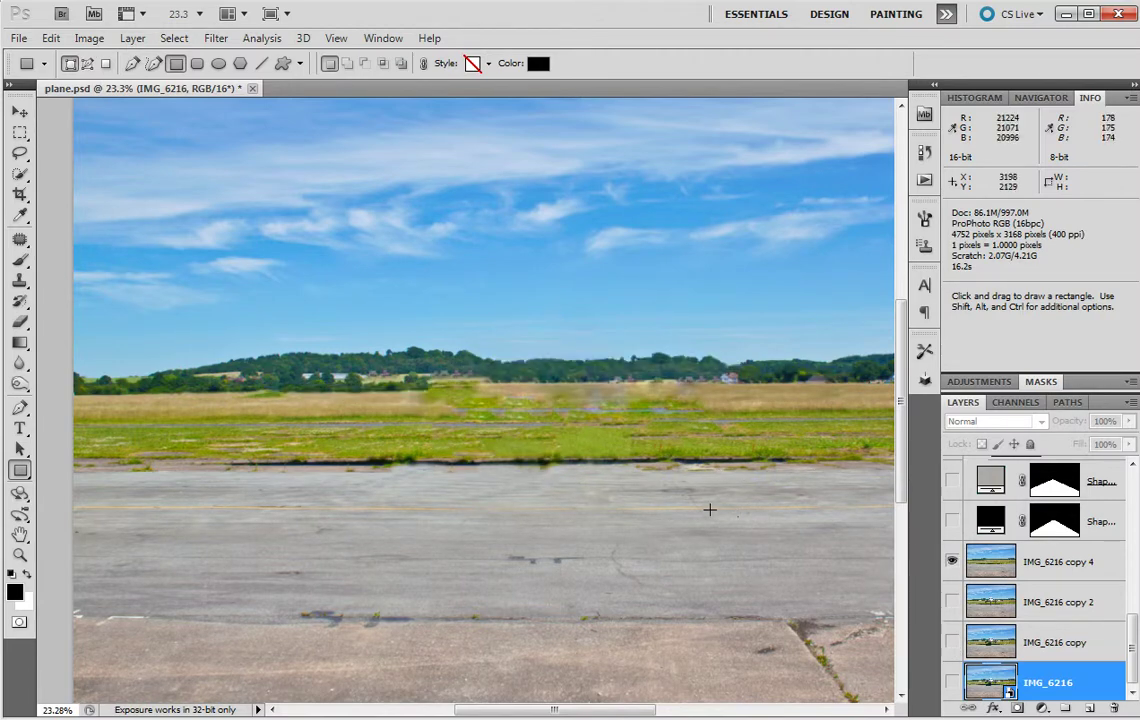
scroll(700, 510, "down", 2)
scroll(428, 472, "up", 2)
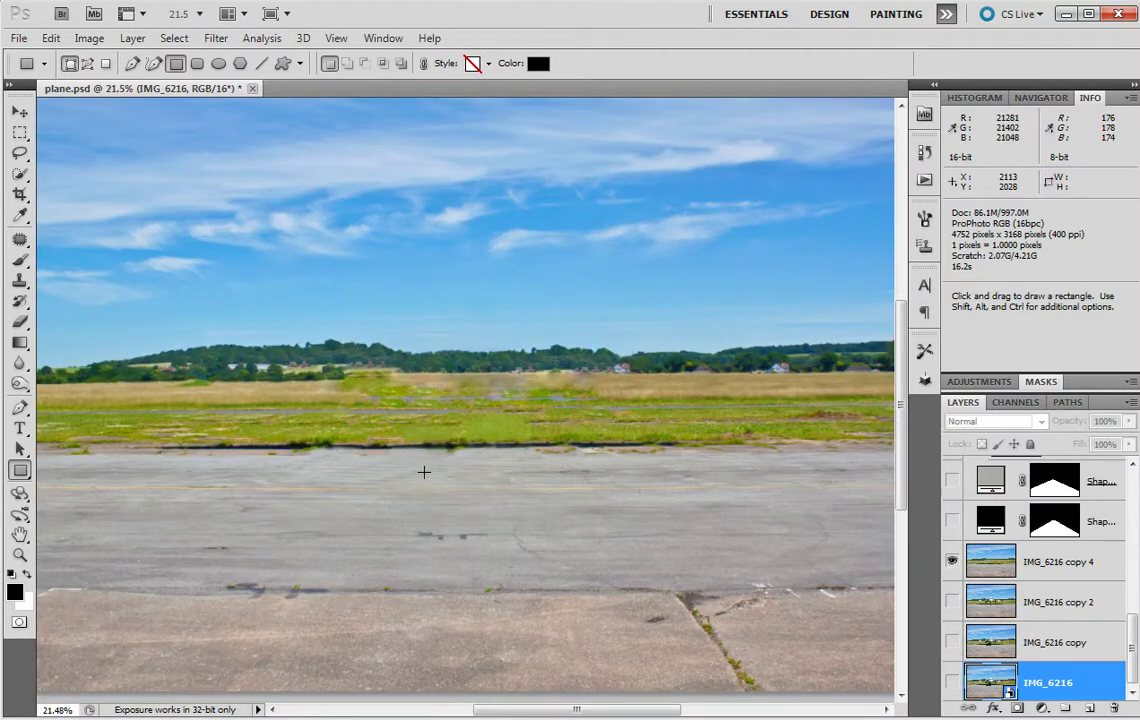
left_click(952, 561)
left_click(952, 601)
left_click(1005, 611)
left_click_drag(1005, 611, 1089, 708)
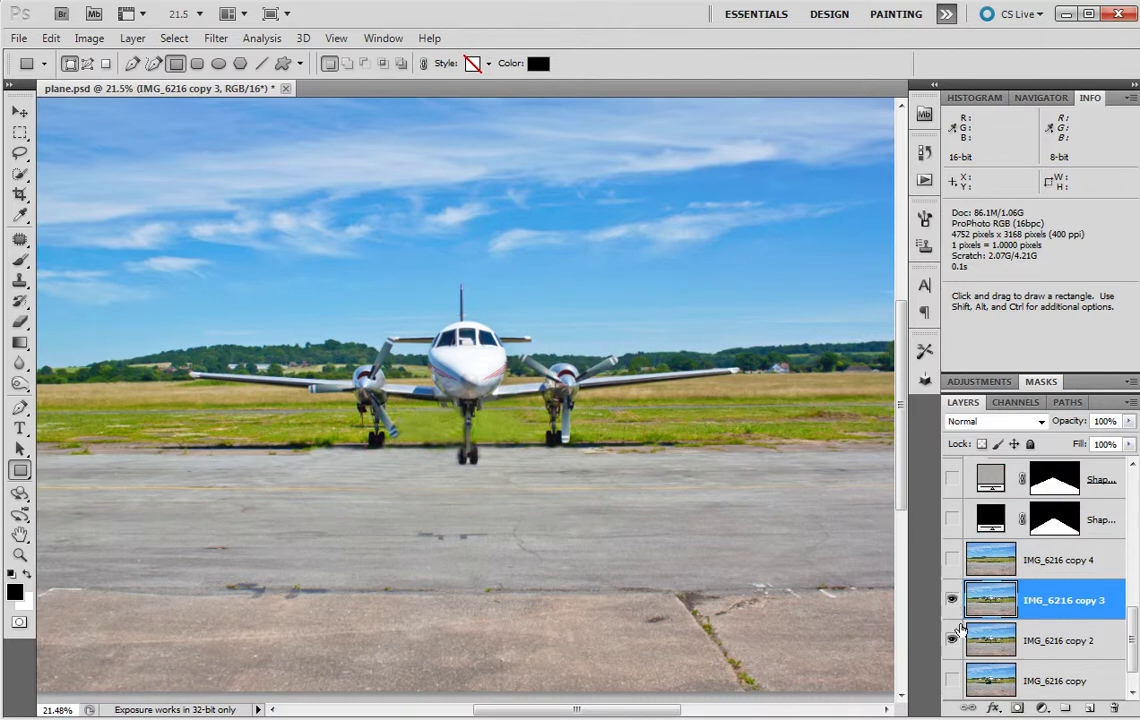
left_click(953, 638)
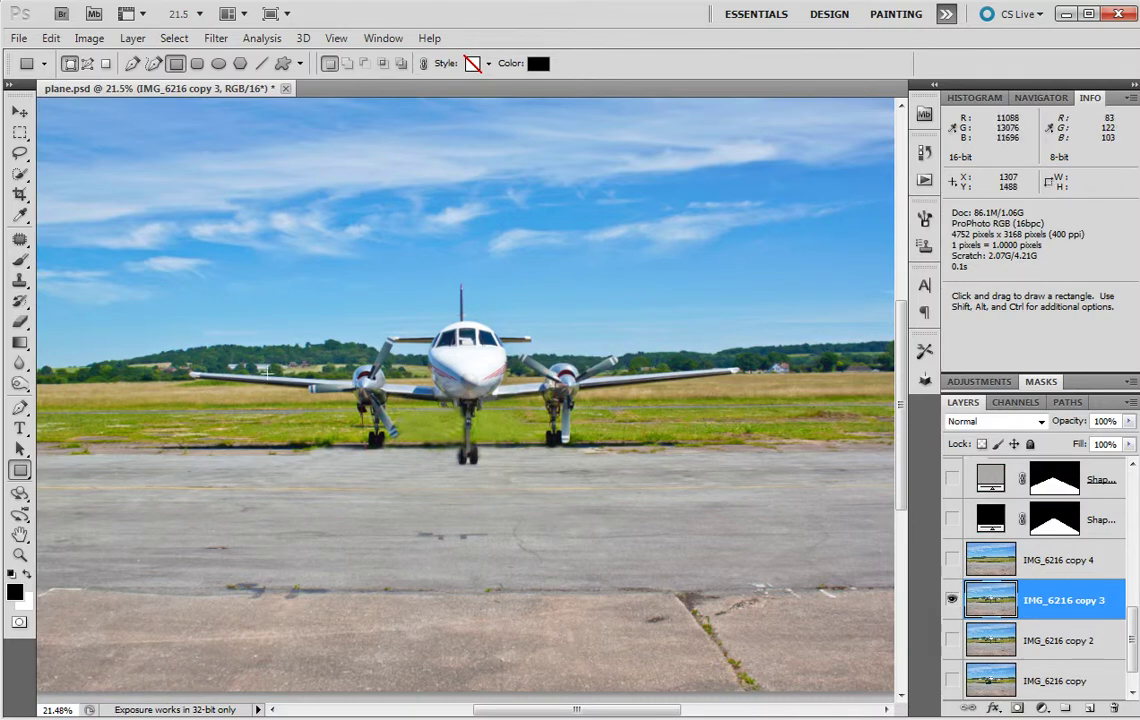
Draw a loose Lasso selection around the whole plane
left_click(20, 152)
left_click(107, 155)
mouse_move(180, 354)
left_mouse_down()
mouse_move(236, 366)
mouse_move(334, 364)
mouse_move(377, 345)
mouse_move(393, 320)
mouse_move(453, 312)
mouse_move(453, 276)
mouse_move(475, 278)
mouse_move(479, 303)
mouse_move(541, 330)
mouse_move(562, 356)
mouse_move(711, 351)
mouse_move(752, 384)
mouse_move(748, 396)
mouse_move(645, 417)
mouse_move(581, 469)
mouse_move(509, 468)
mouse_move(465, 486)
mouse_move(337, 458)
mouse_move(172, 389)
mouse_move(182, 356)
left_mouse_up()
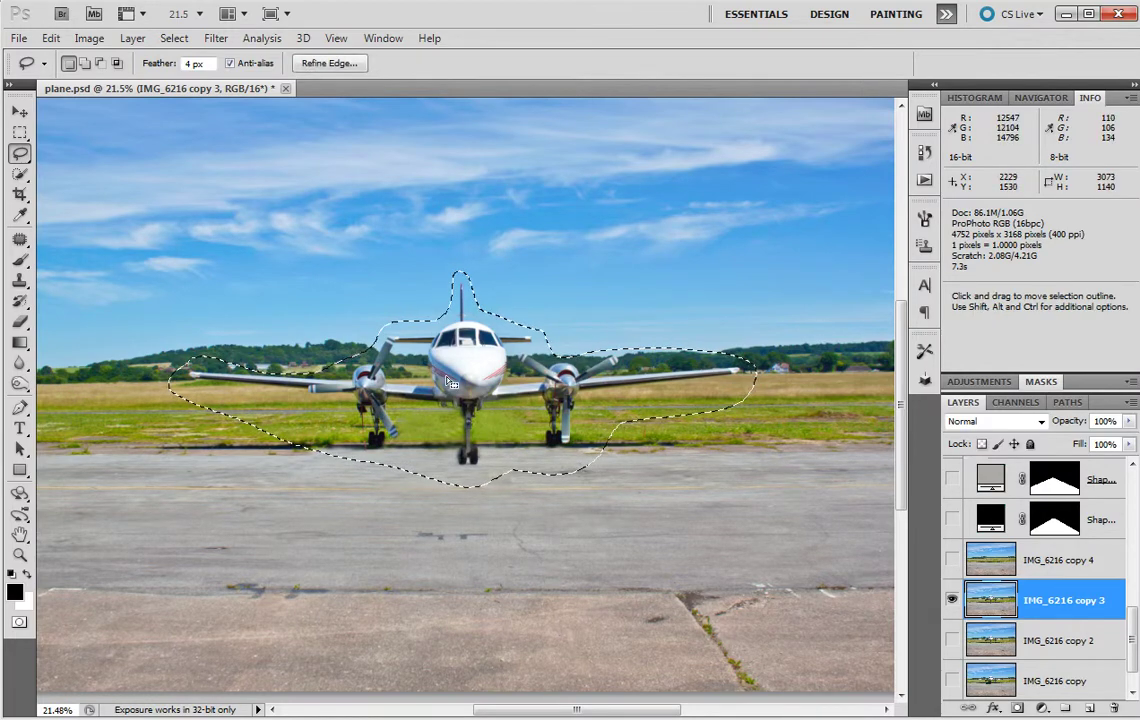
Fill the plane selection with Content-Aware fill, then deselect with Ctrl+D
right_click(447, 378)
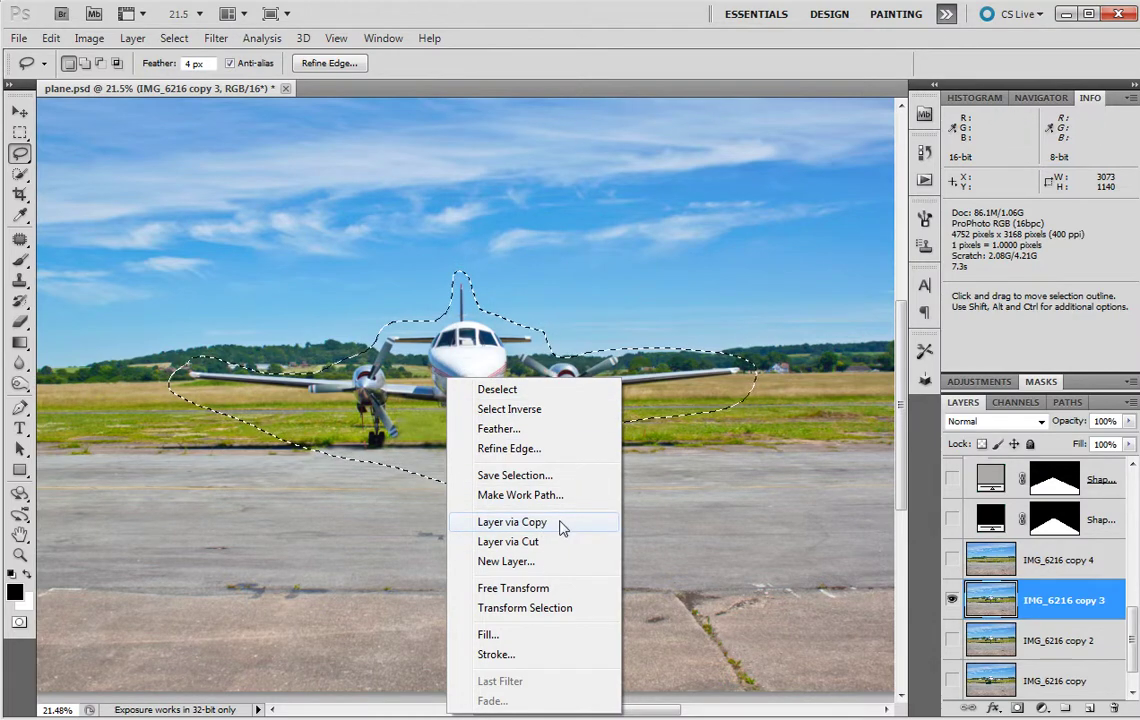
left_click(522, 633)
left_click_drag(865, 65, 545, 242)
left_click(640, 268)
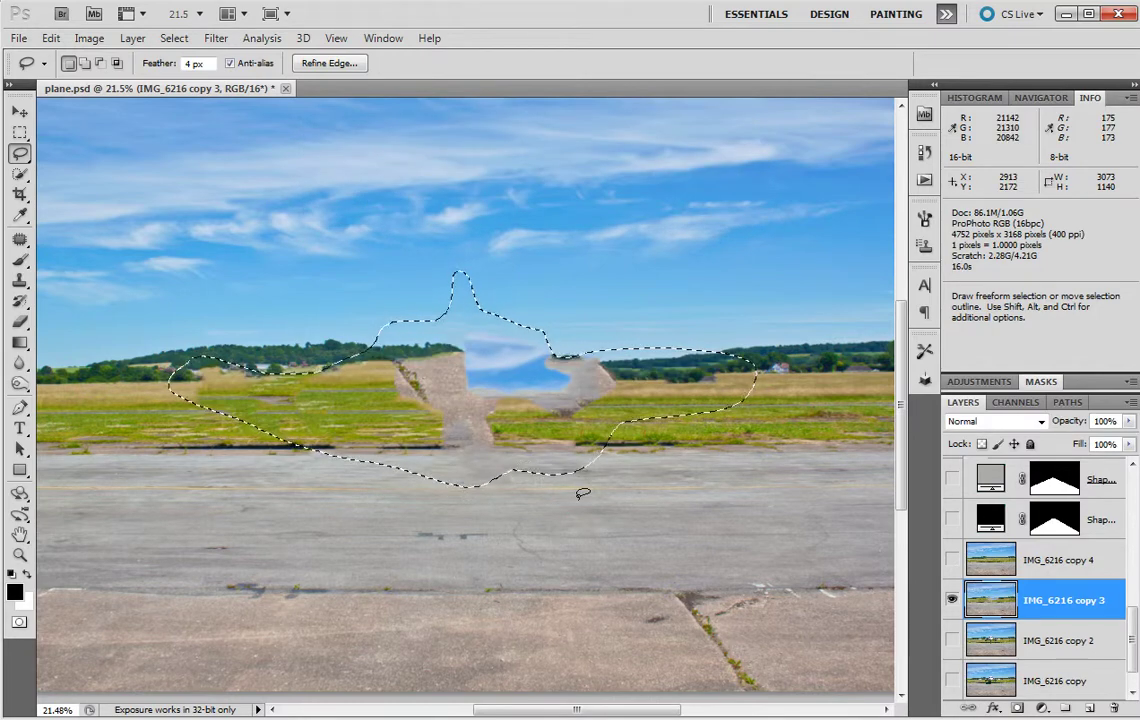
key("ctrl+d")
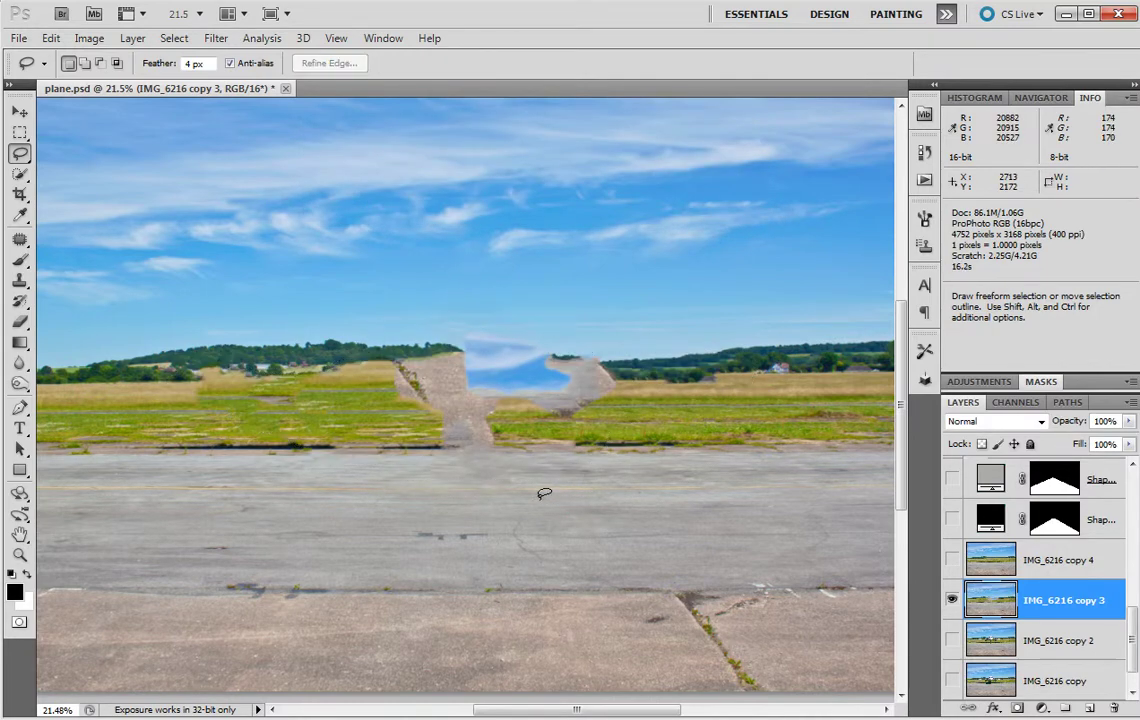
scroll(544, 493, "up", 1)
scroll(544, 493, "down", 1)
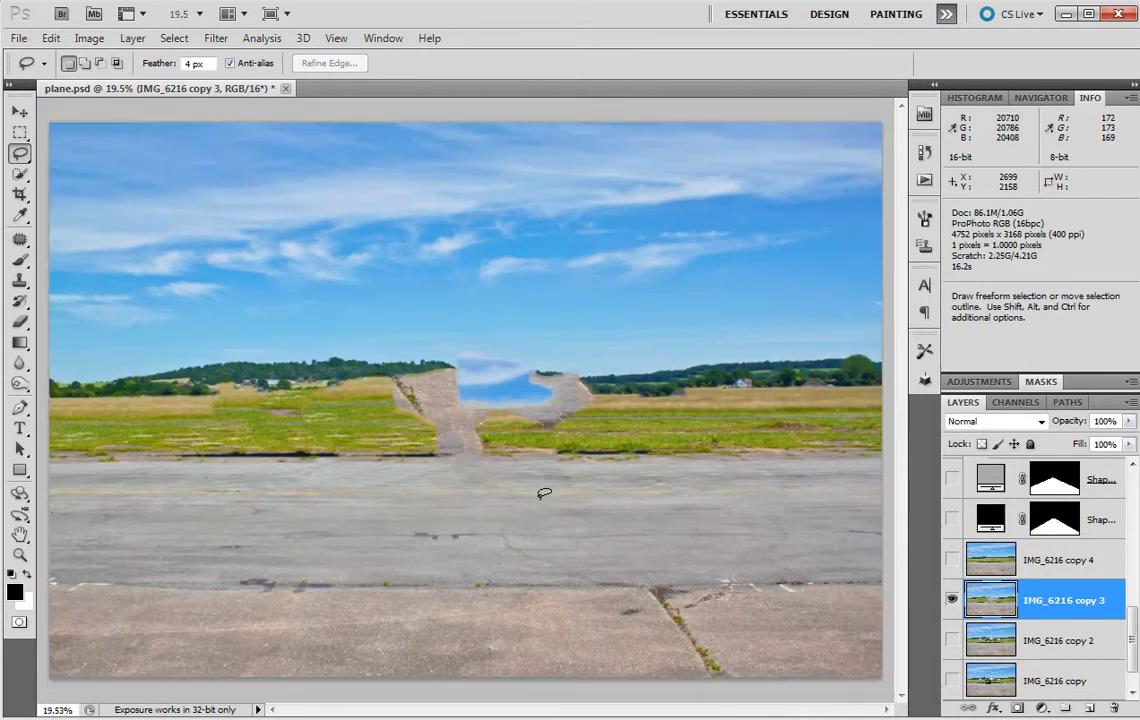
scroll(544, 493, "up", 1)
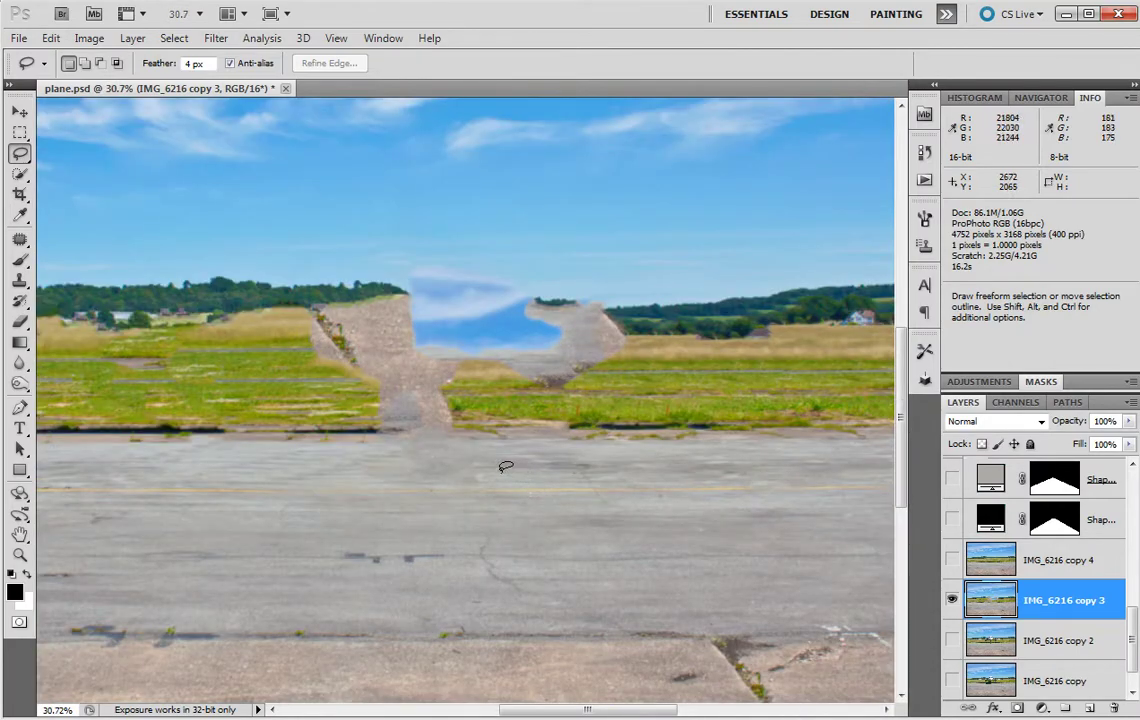
Lasso the leftover grey patch and sky blotch, Content-Aware fill it, and deselect
mouse_move(482, 448)
left_mouse_down()
mouse_move(537, 390)
mouse_move(658, 357)
mouse_move(610, 286)
mouse_move(481, 248)
mouse_move(325, 271)
mouse_move(305, 305)
mouse_move(366, 480)
mouse_move(480, 448)
left_mouse_up()
right_click(462, 334)
left_click(542, 587)
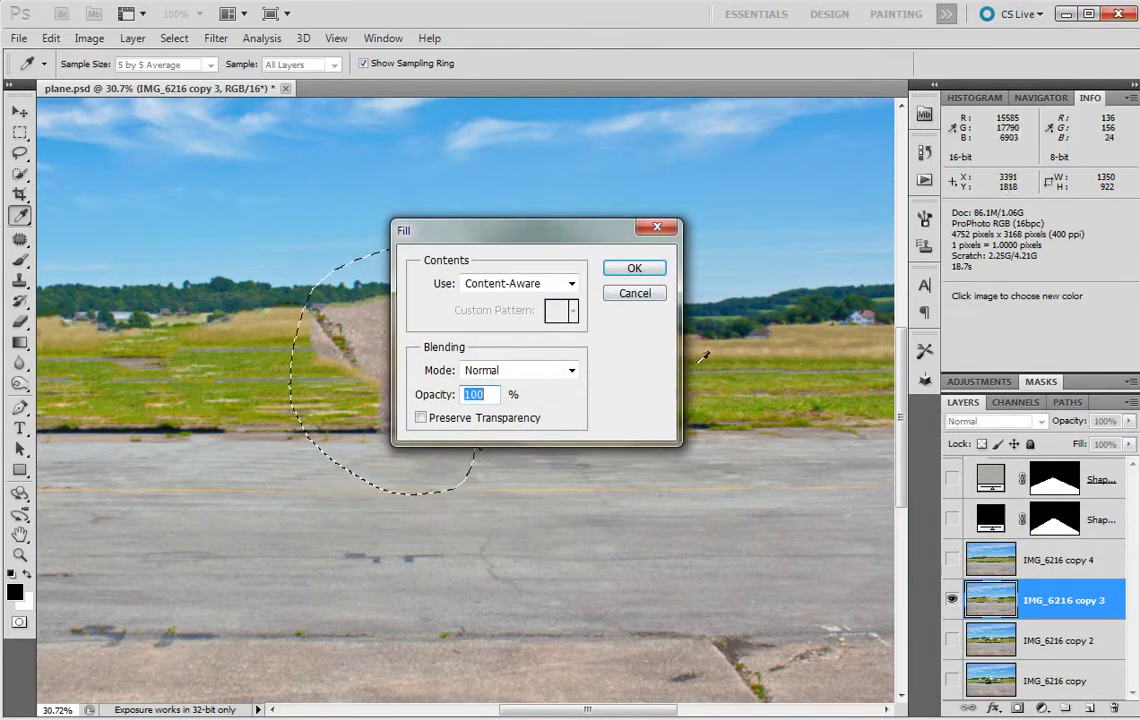
left_click(648, 270)
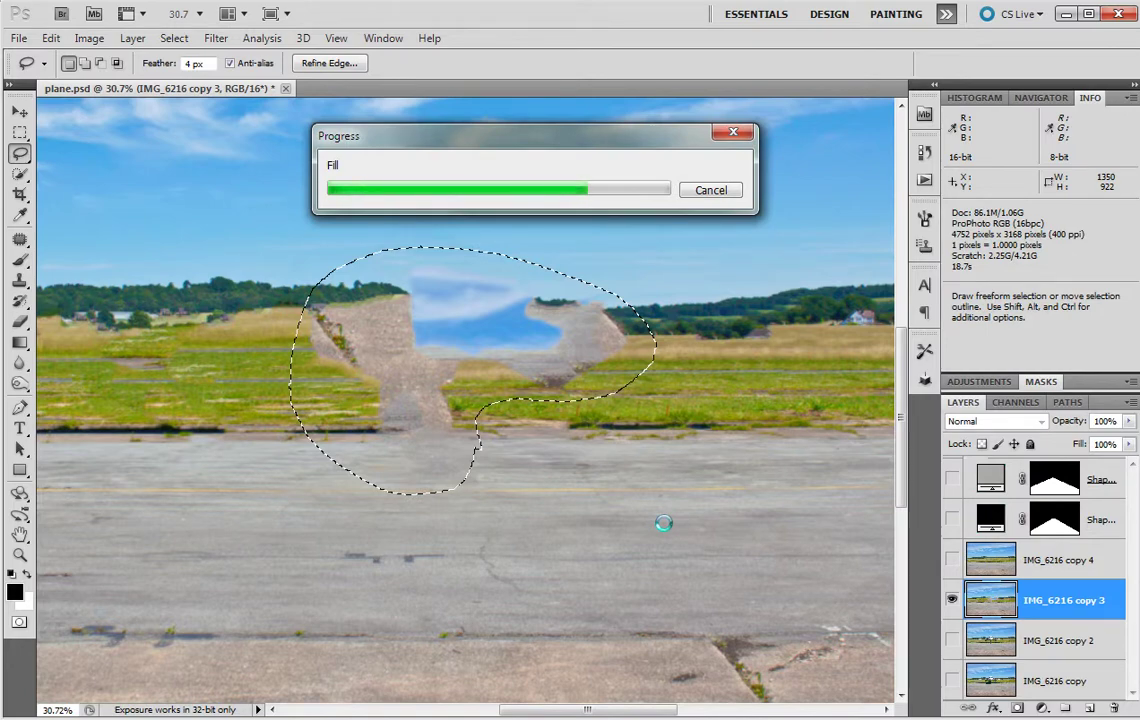
key("ctrl+d")
scroll(588, 468, "down", 5)
scroll(472, 463, "up", 4)
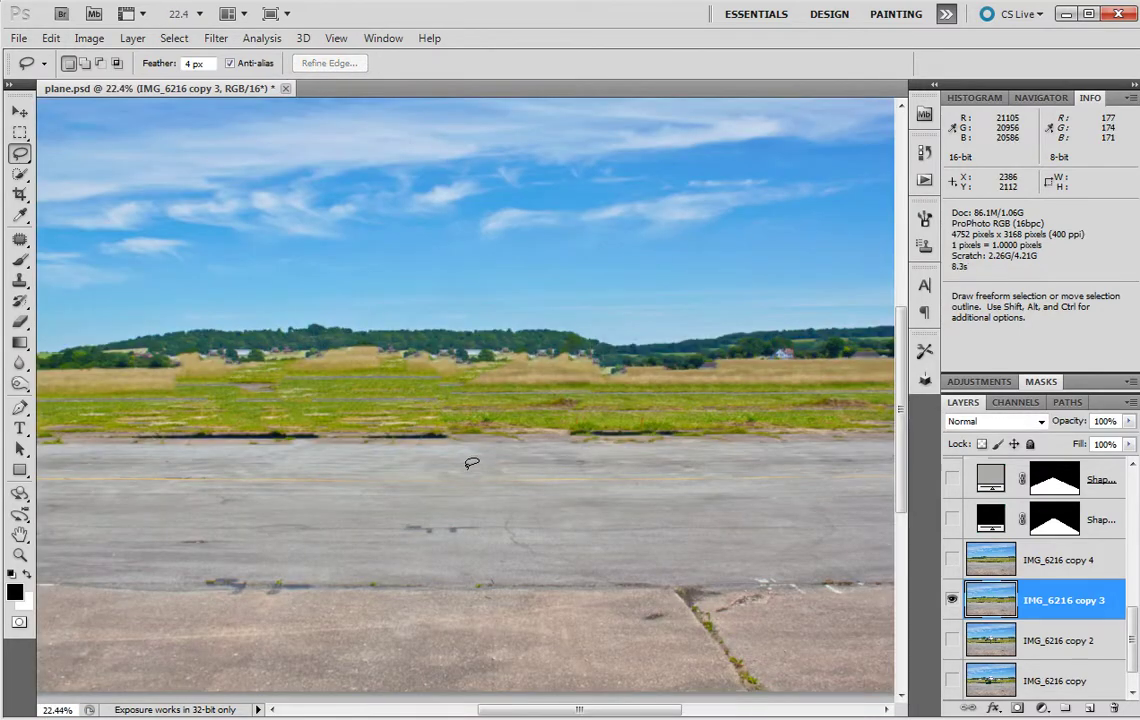
scroll(499, 455, "down", 1)
scroll(499, 455, "up", 2)
scroll(499, 455, "down", 2)
scroll(499, 455, "up", 2)
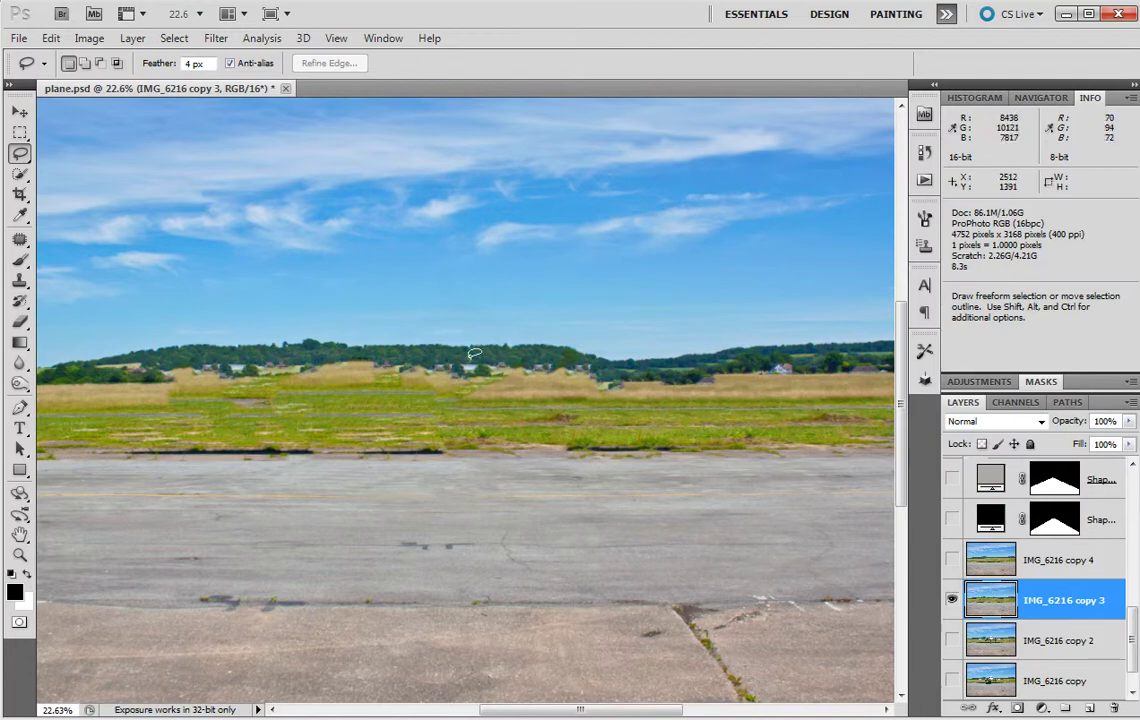
scroll(444, 496, "down", 1)
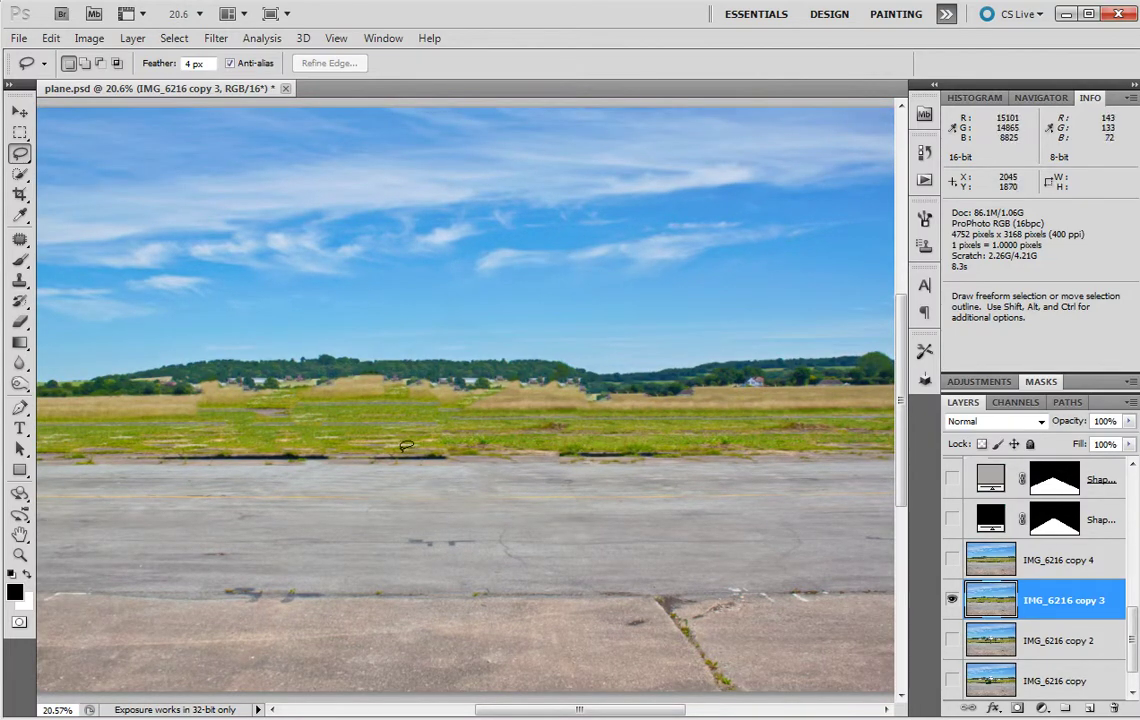
Hide IMG_6216 copy 3 and show the copy 4 version of the field
left_click(951, 559)
left_click(951, 599)
scroll(468, 499, "down", 1)
scroll(408, 490, "up", 1)
scroll(405, 488, "down", 1)
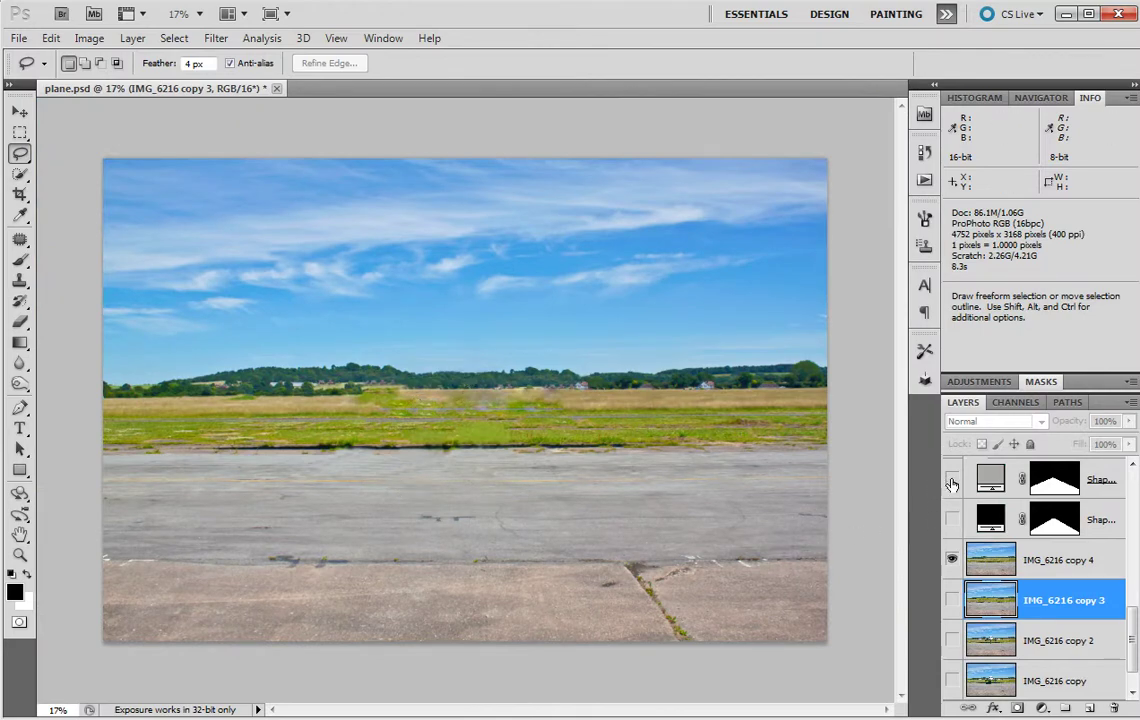
Turn on the runway Shape layer and its clipped Layer 1 asphalt texture
left_click(951, 481)
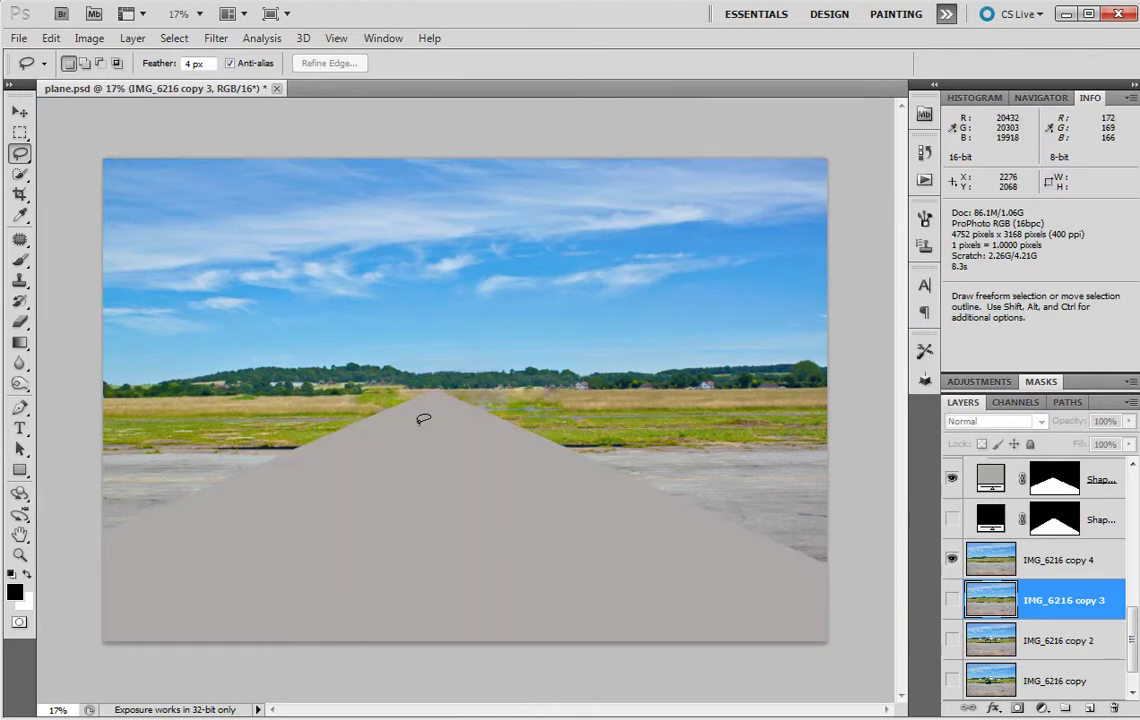
scroll(590, 575, "up", 2)
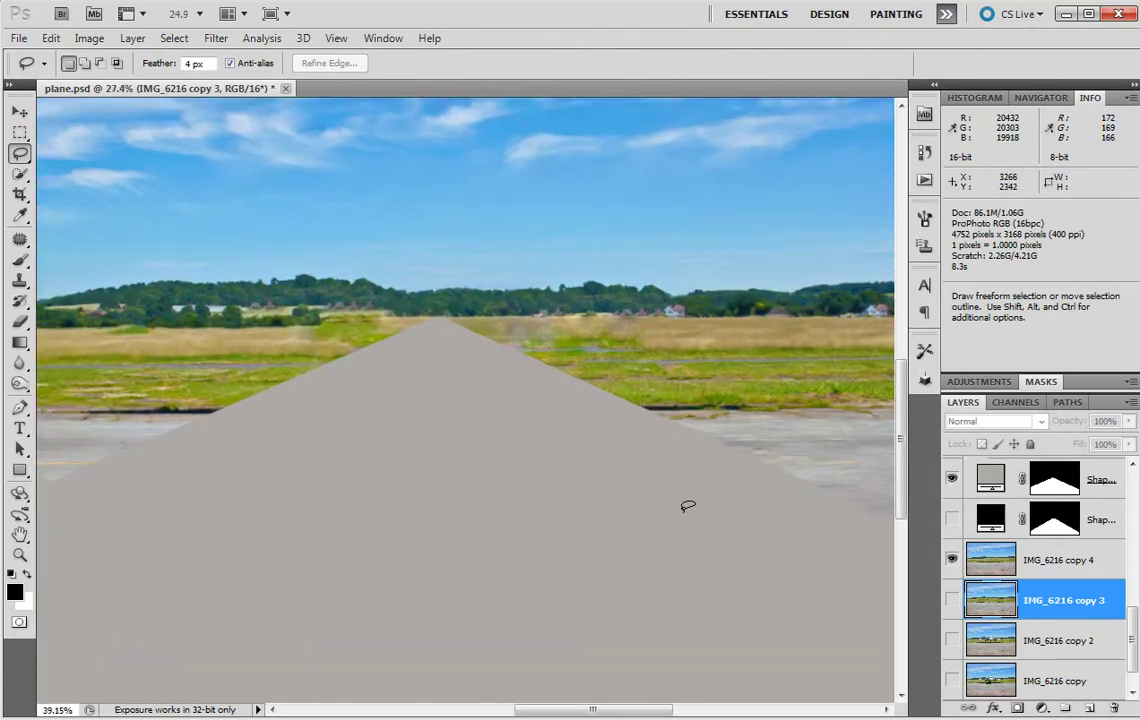
scroll(769, 517, "down", 2)
scroll(810, 518, "up", 5)
scroll(658, 343, "up", 1)
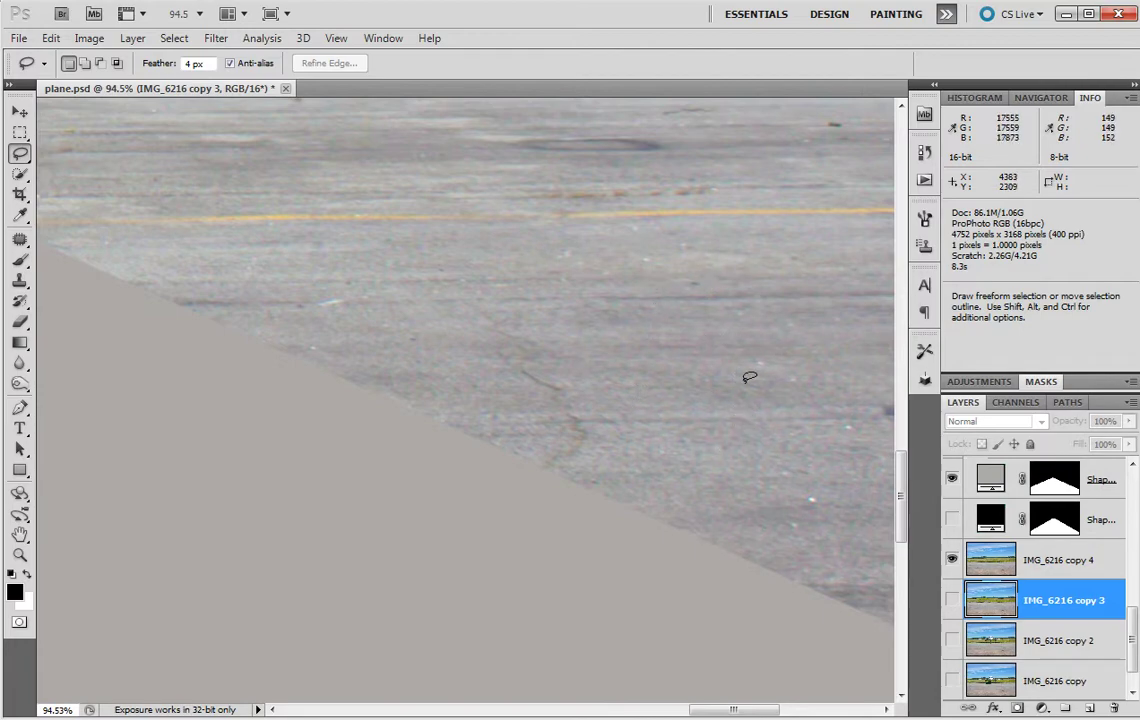
scroll(705, 405, "down", 4)
scroll(1115, 649, "up", 4)
left_click(951, 594)
scroll(664, 555, "down", 3)
scroll(374, 514, "up", 2)
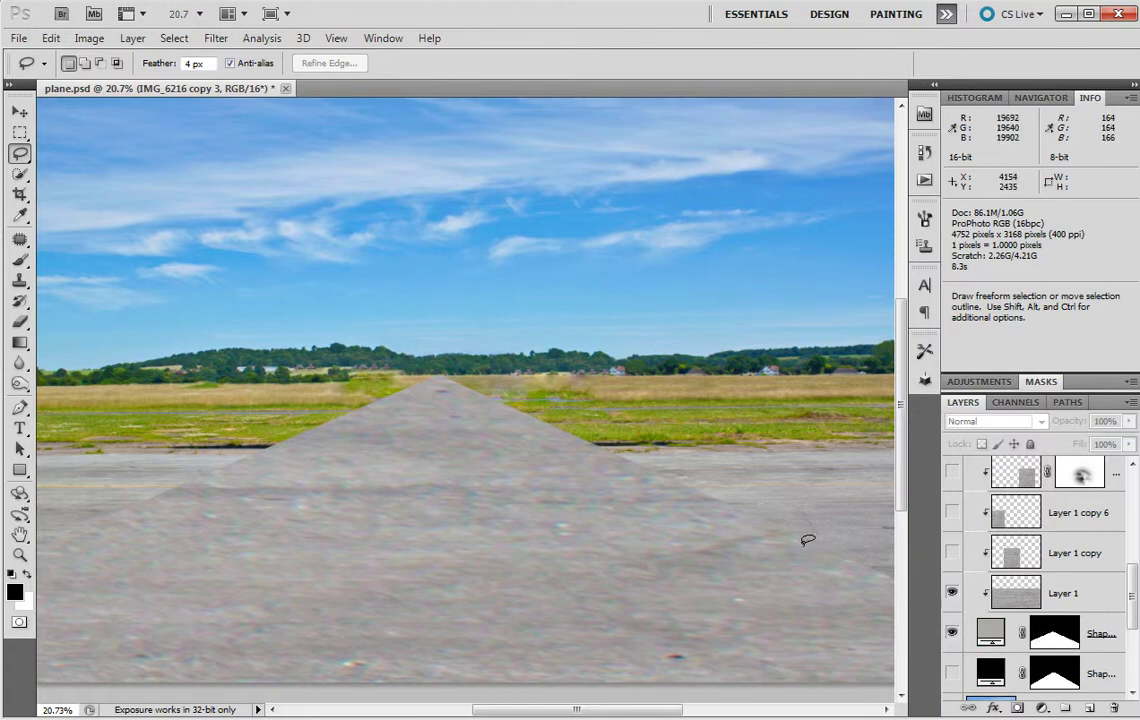
scroll(804, 546, "down", 2)
scroll(563, 500, "up", 1)
scroll(563, 500, "up", 2)
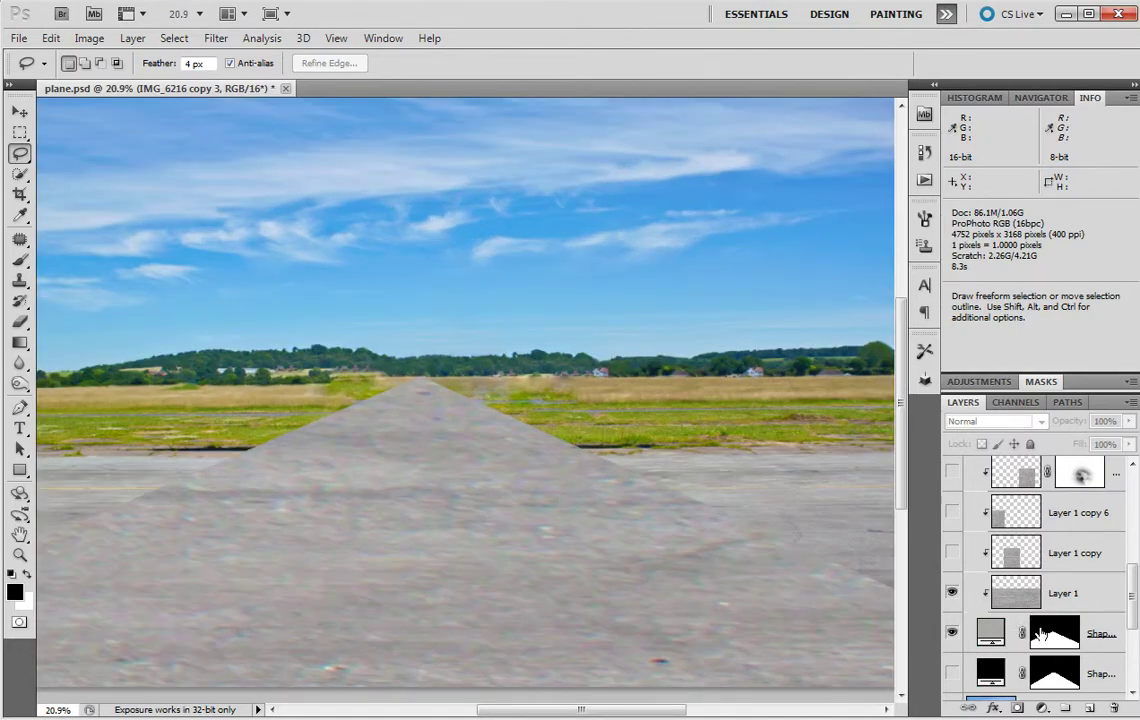
scroll(794, 542, "down", 2)
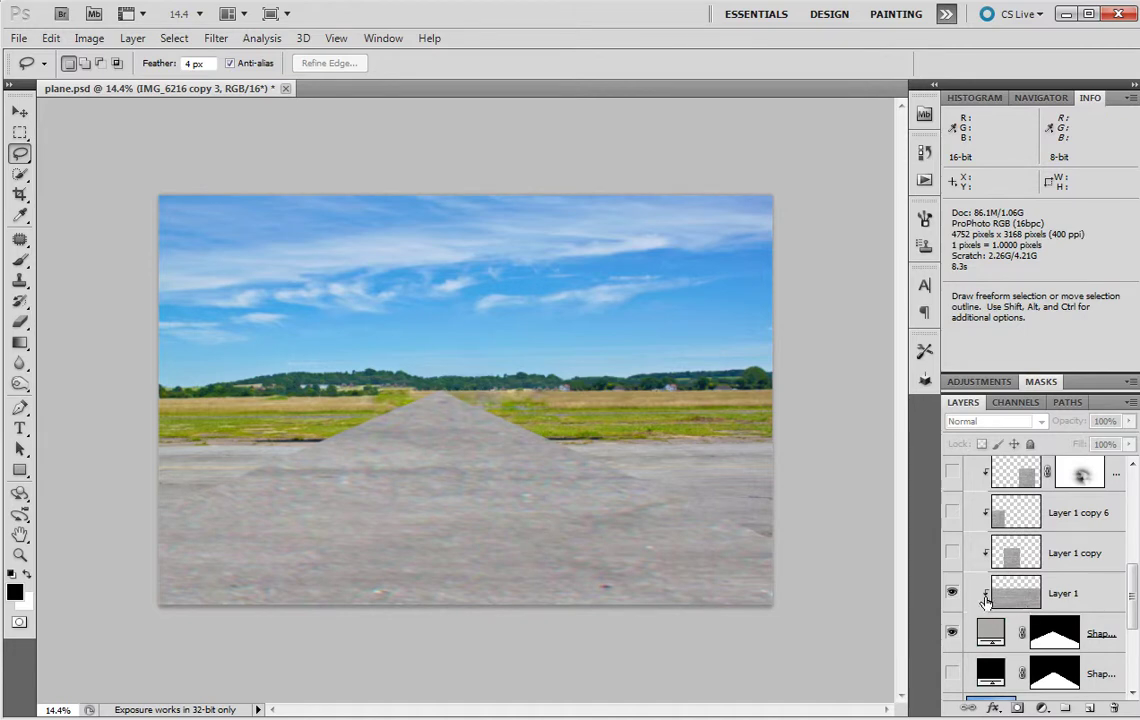
Make Layer 1 copy through copy 6 and Layer 3 visible to show the cracked runway
left_click_drag(951, 552, 951, 471)
scroll(1060, 575, "up", 4)
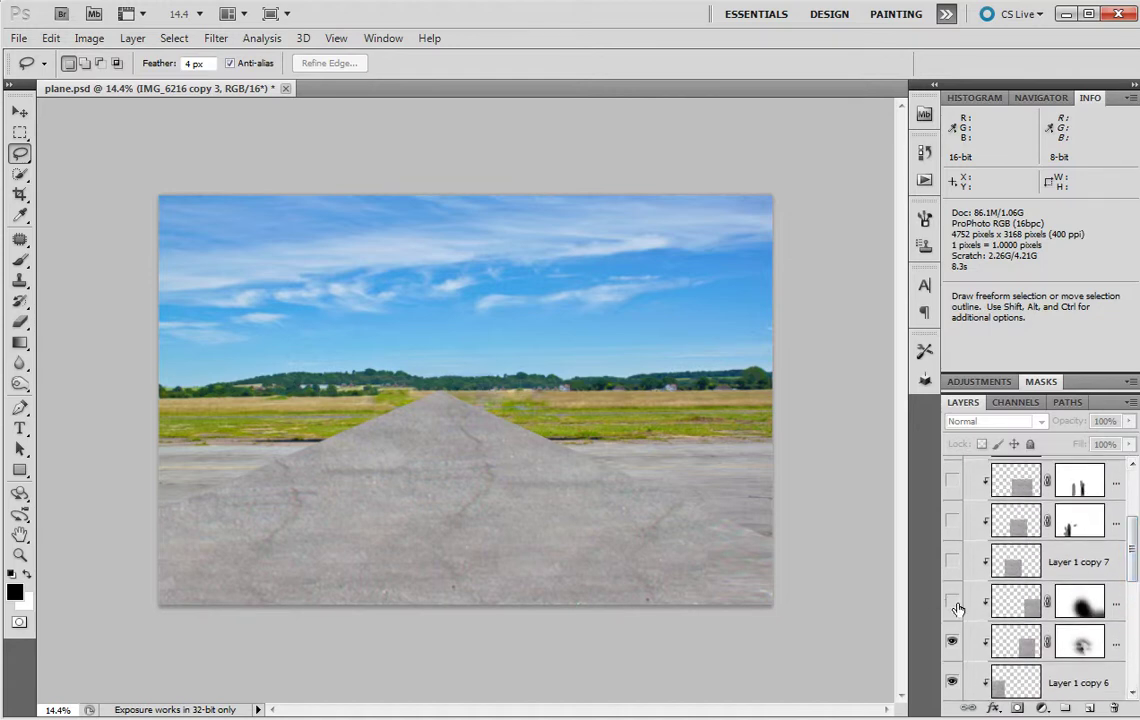
left_click_drag(957, 608, 951, 475)
scroll(1132, 533, "up", 1)
scroll(1132, 533, "up", 3)
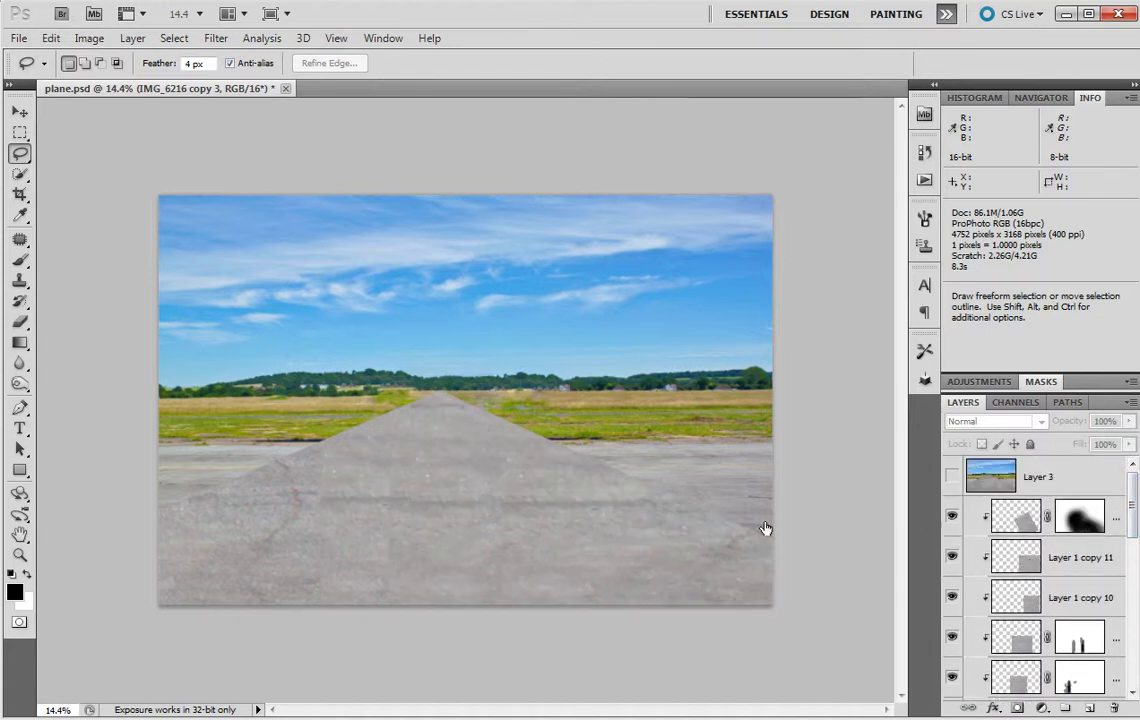
scroll(501, 509, "up", 3)
scroll(501, 511, "down", 2)
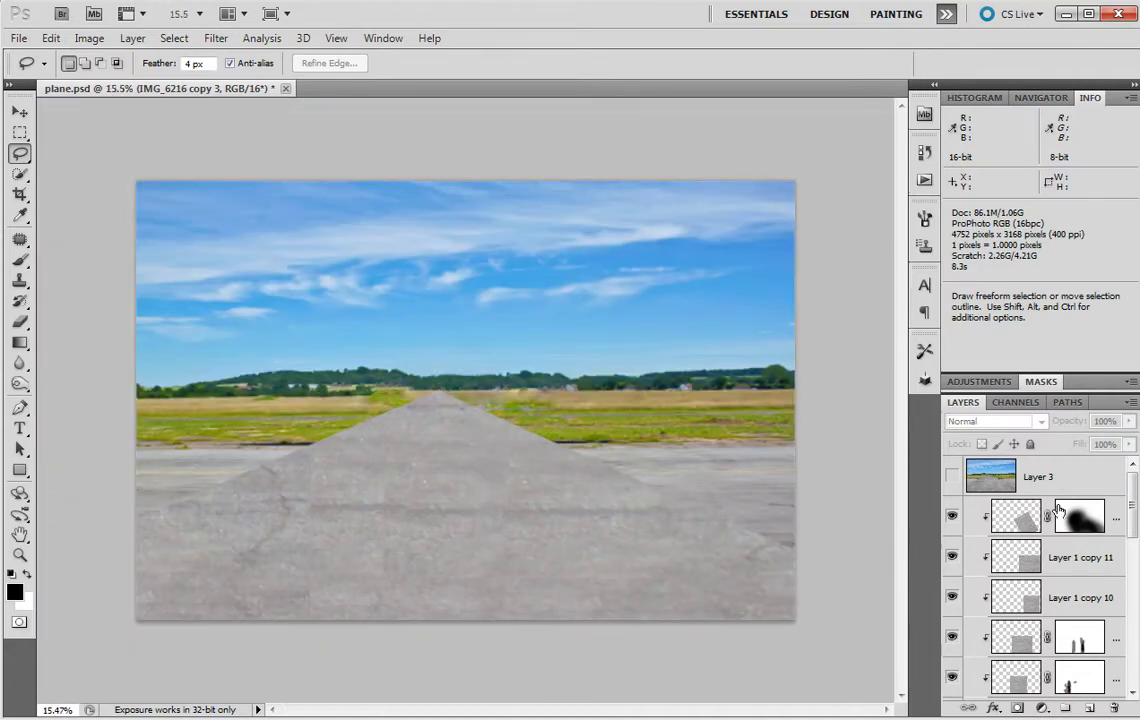
scroll(1040, 590, "down", 10)
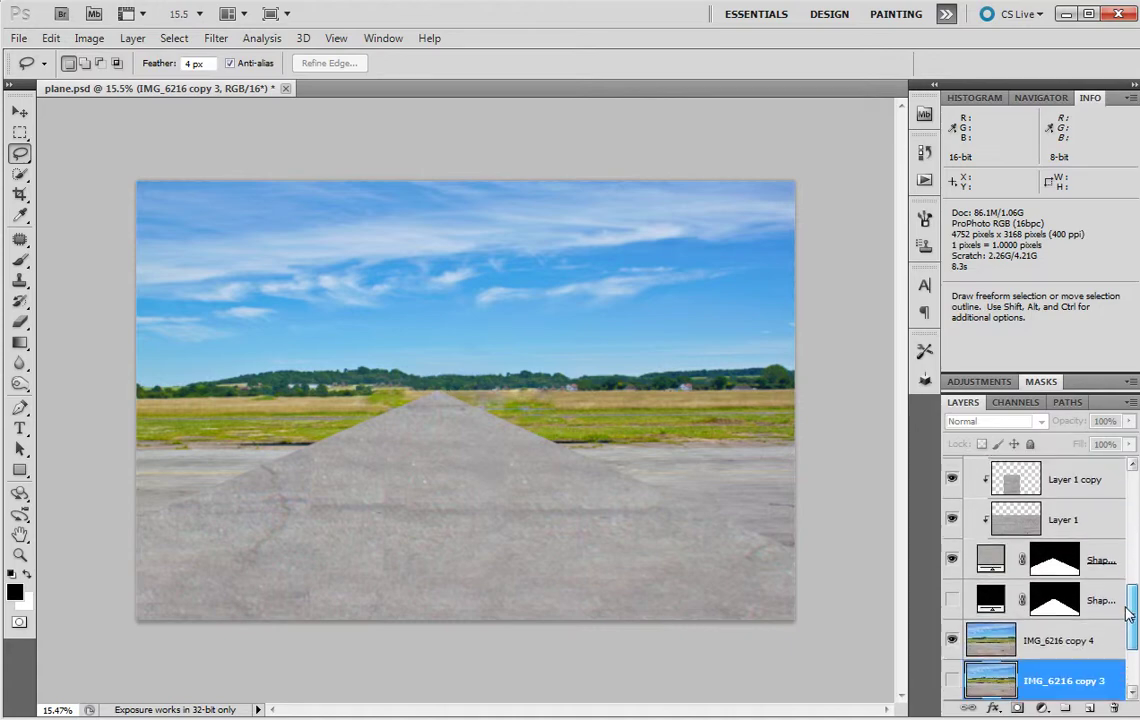
scroll(1135, 630, "up", 10)
scroll(600, 500, "up", 3)
scroll(590, 530, "down", 3)
scroll(262, 477, "up", 1)
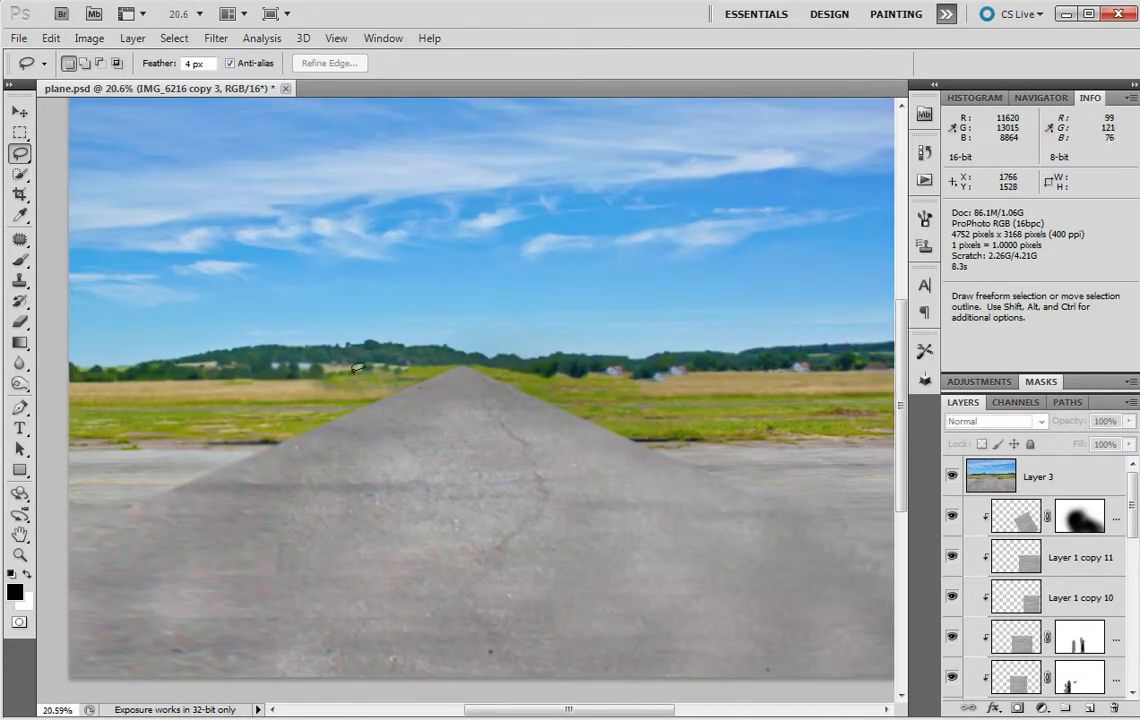
scroll(686, 364, "down", 3)
scroll(212, 409, "up", 3)
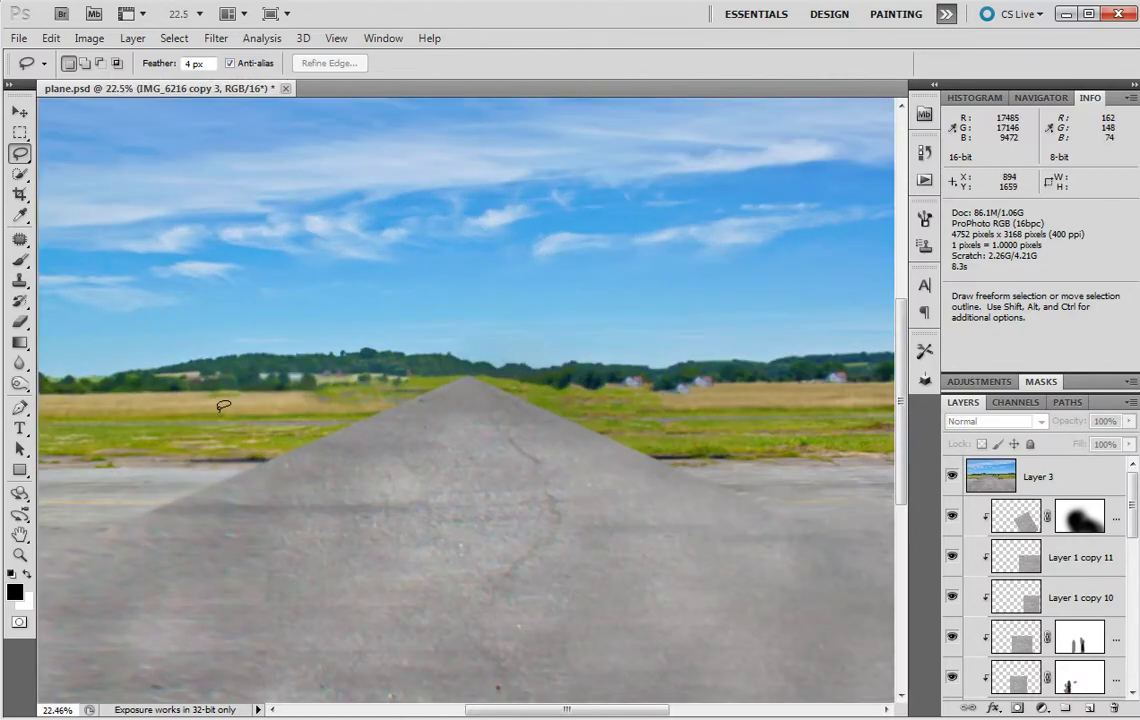
scroll(360, 420, "down", 2)
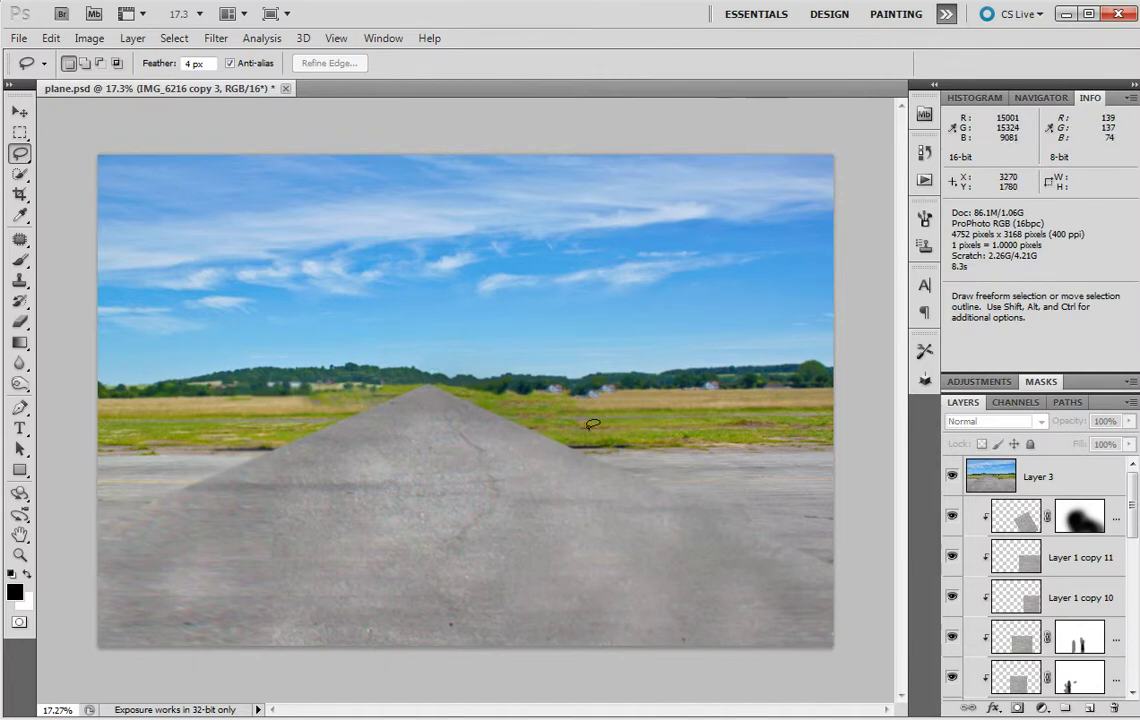
scroll(430, 410, "down", 1)
scroll(300, 400, "up", 3)
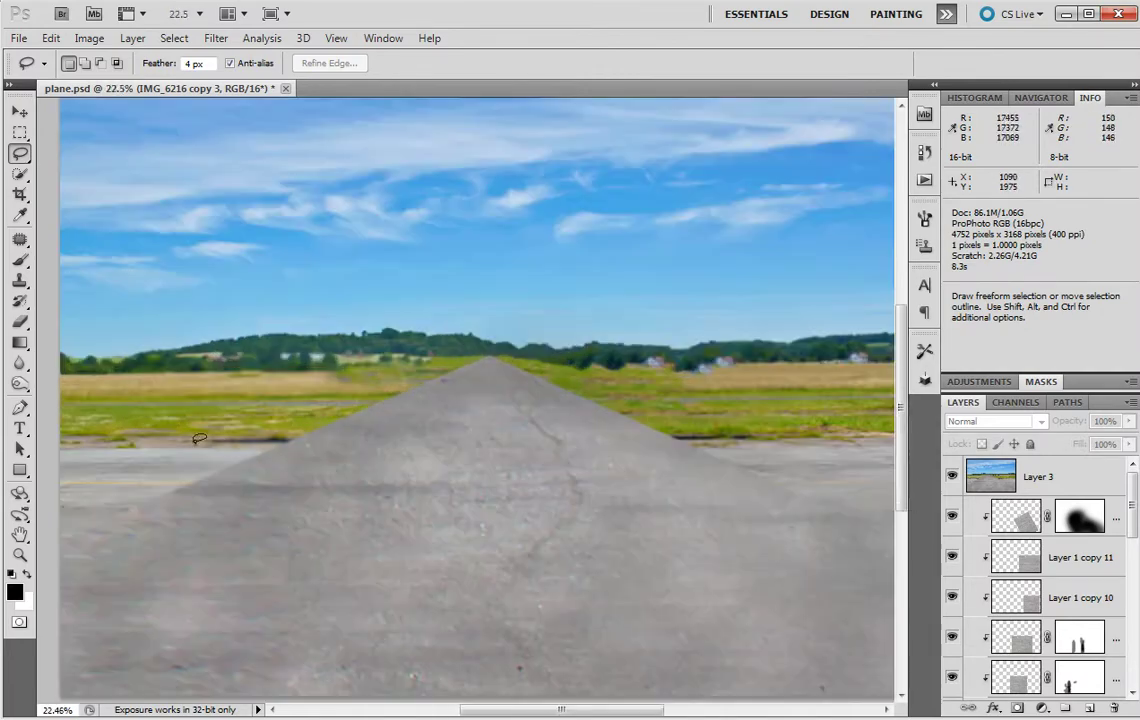
Choose the Blur Tool and make Layer 3 the active layer for blurring
left_click(19, 363)
left_click(985, 477)
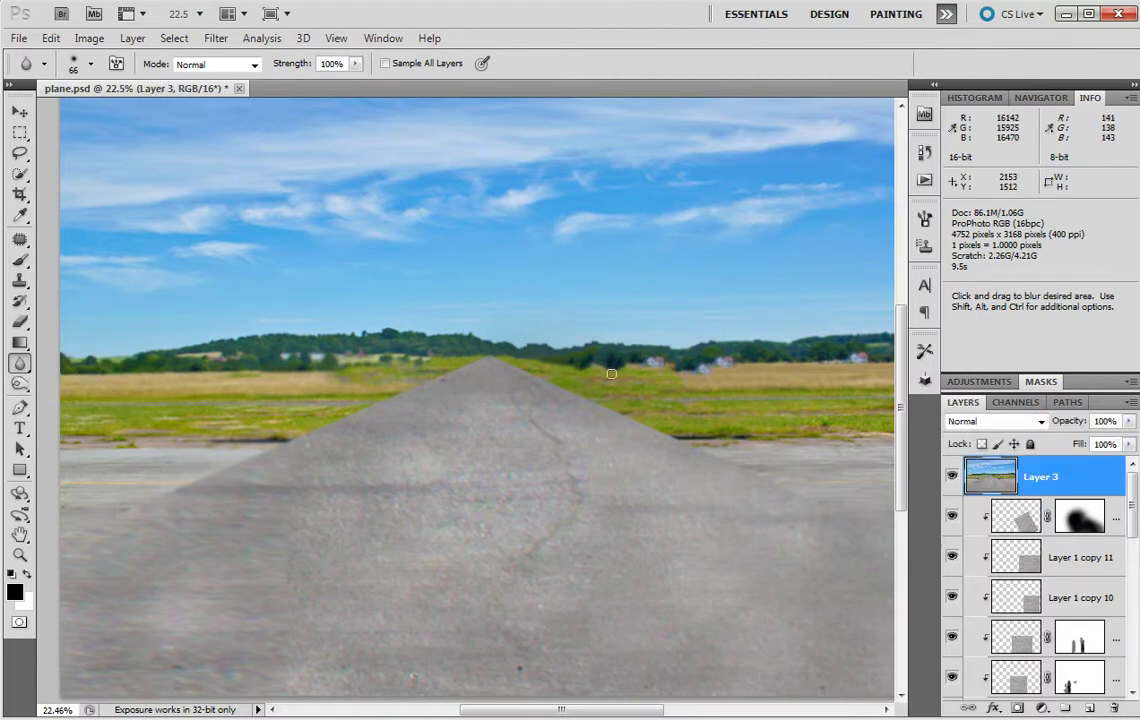
scroll(640, 371, "down", 2)
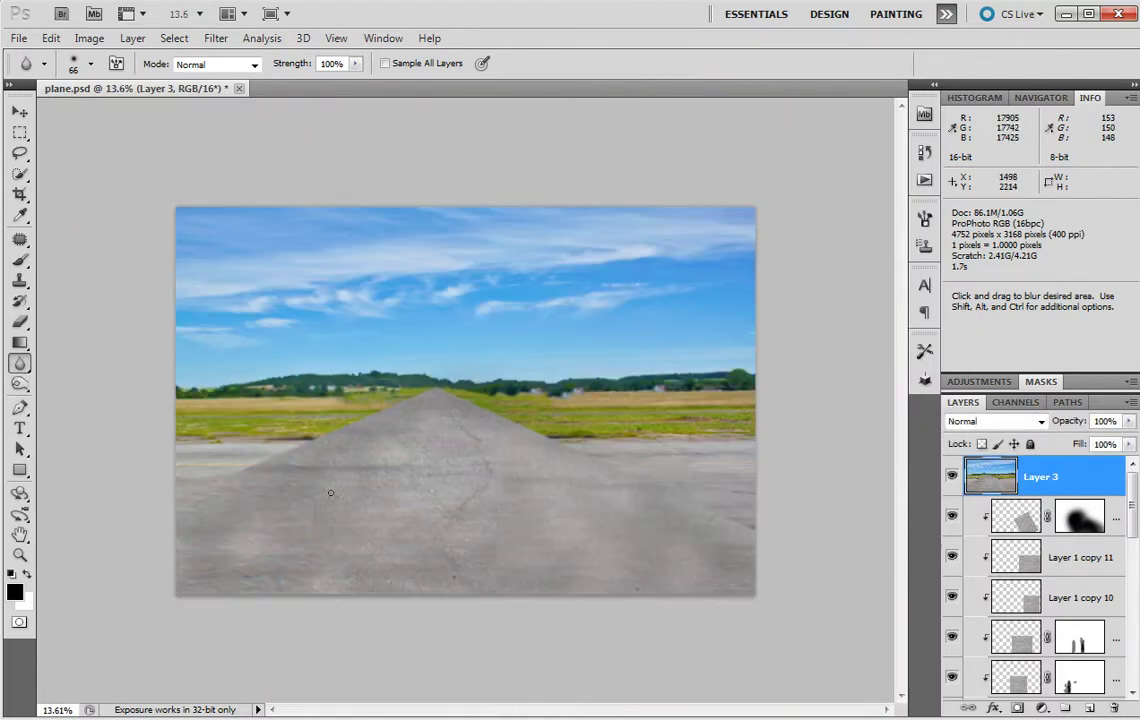
scroll(323, 500, "up", 2)
scroll(293, 516, "down", 1)
scroll(245, 499, "up", 2)
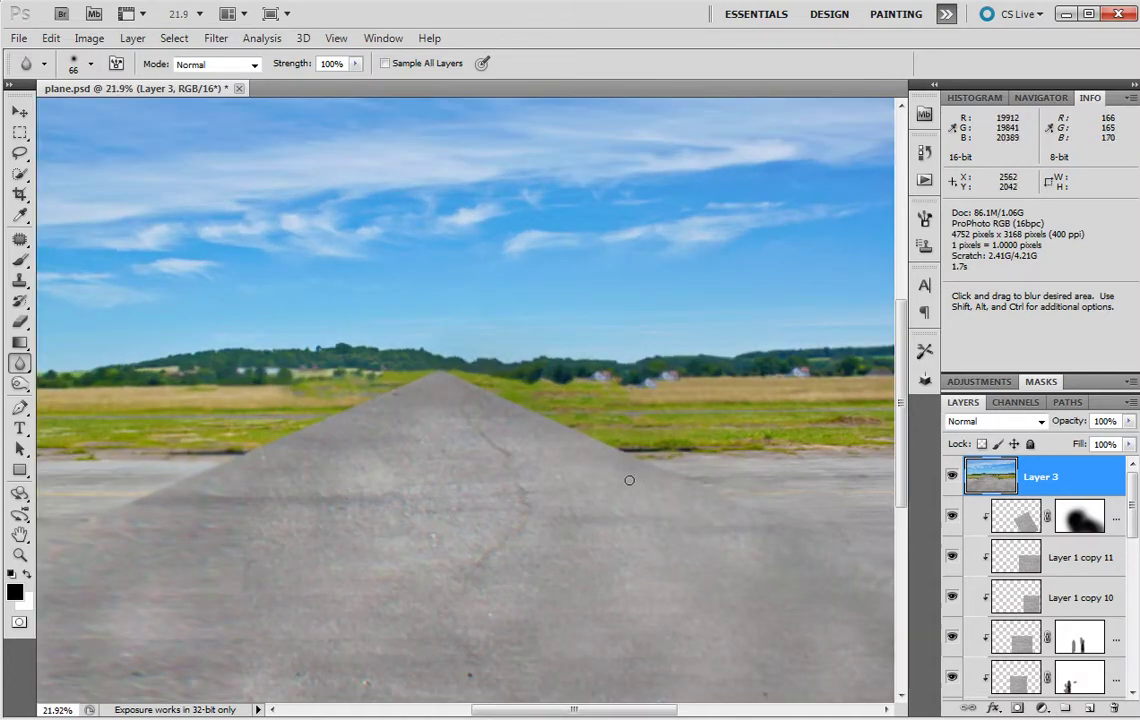
scroll(637, 487, "down", 1)
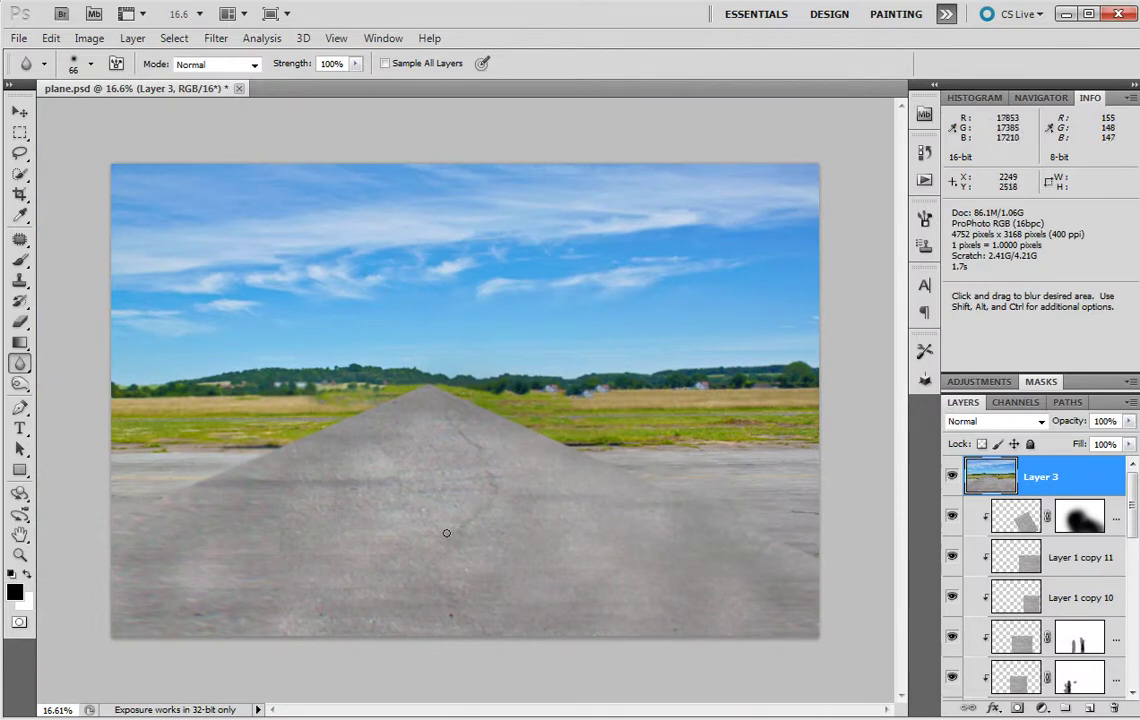